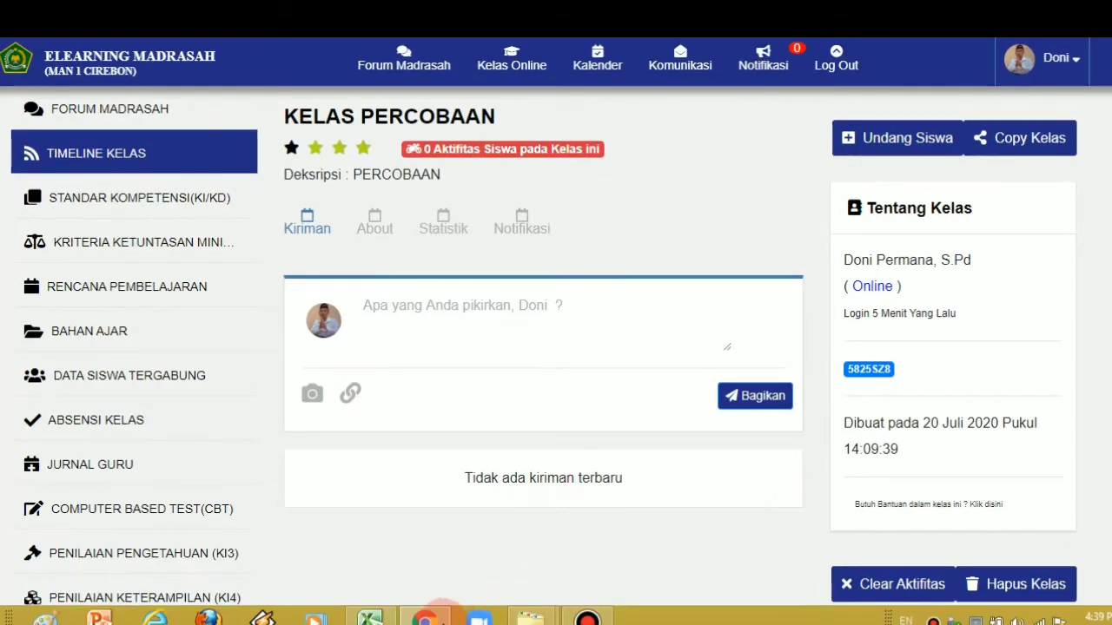
Check the Kompetensi Inti 3 text in the Program Semester 1 workbook in Excel, and return to the e-learning site in Chrome.
click(371, 615)
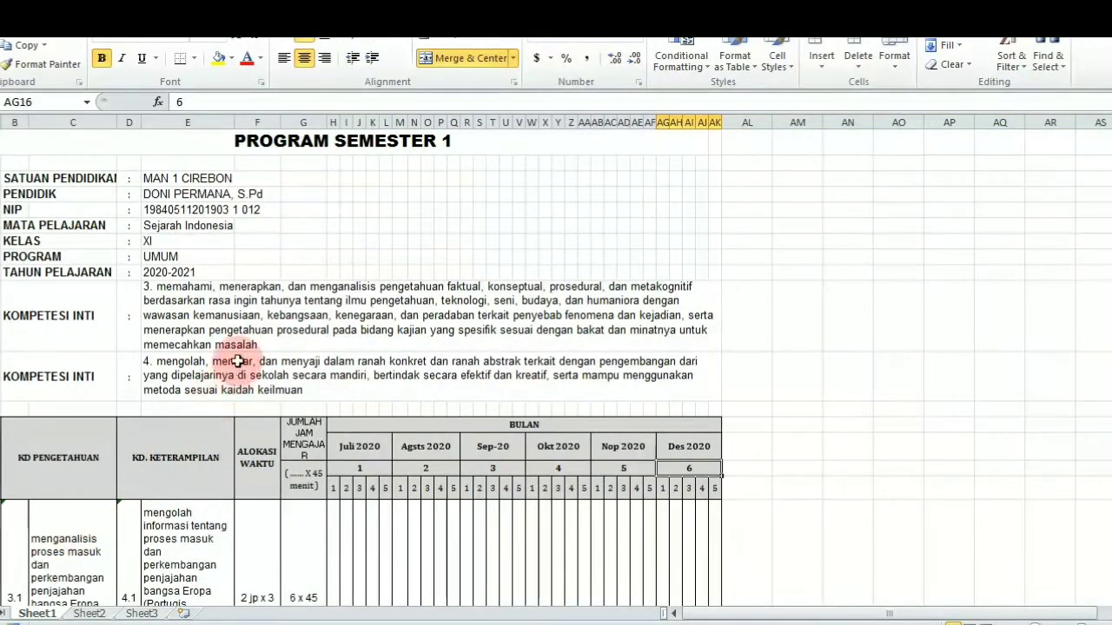
click(207, 331)
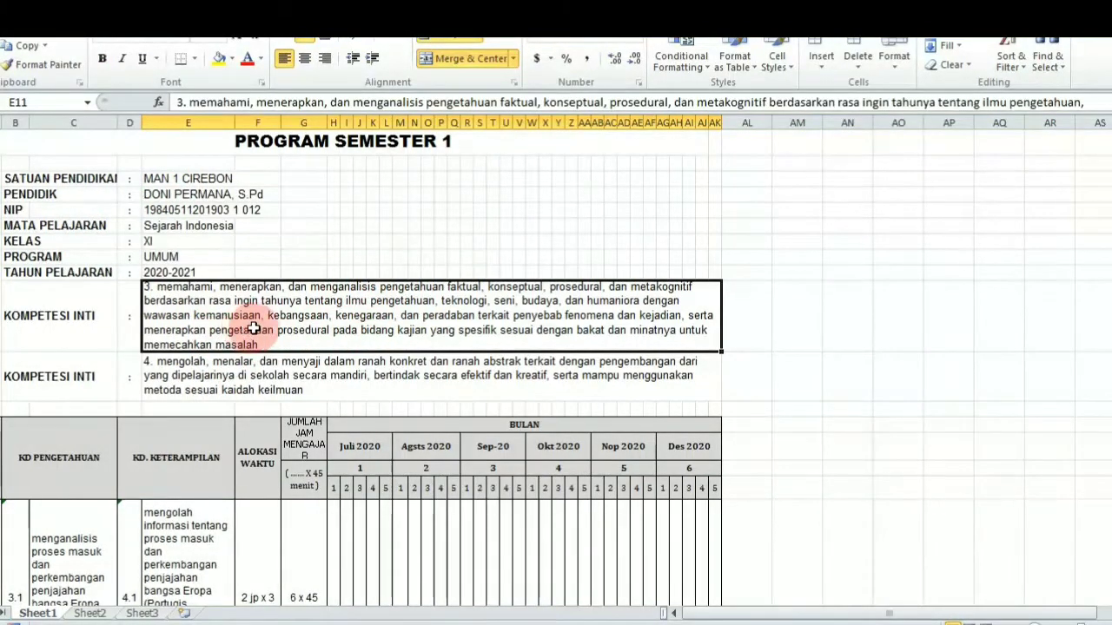
click(424, 619)
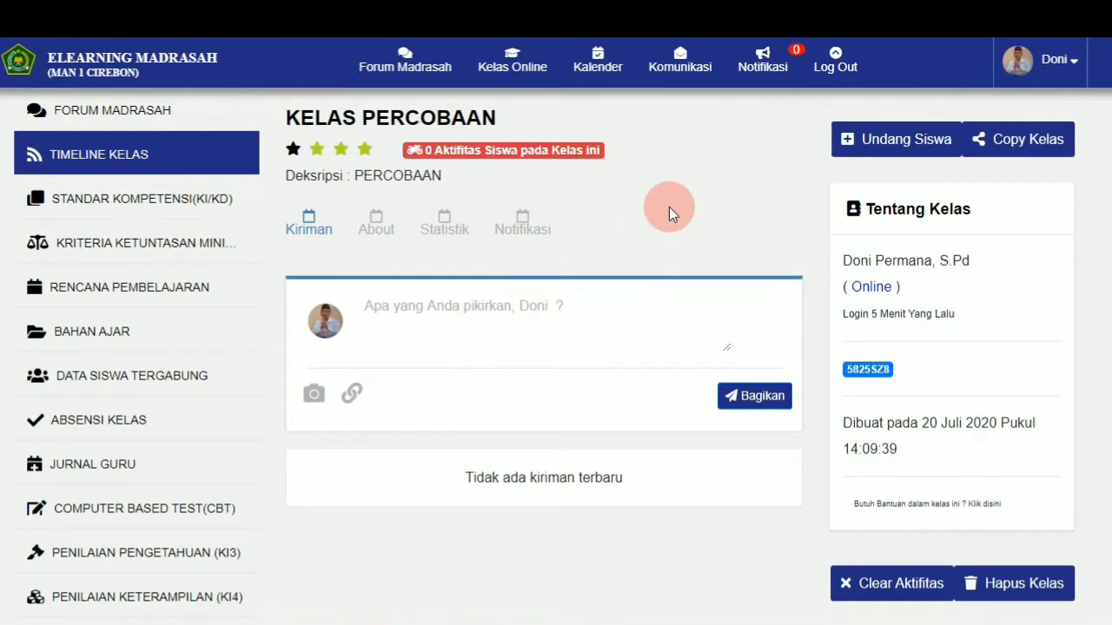
Open the KELAS PERCOBAAN online class and go to its Standar Kompetensi (KI/KD) page.
click(505, 71)
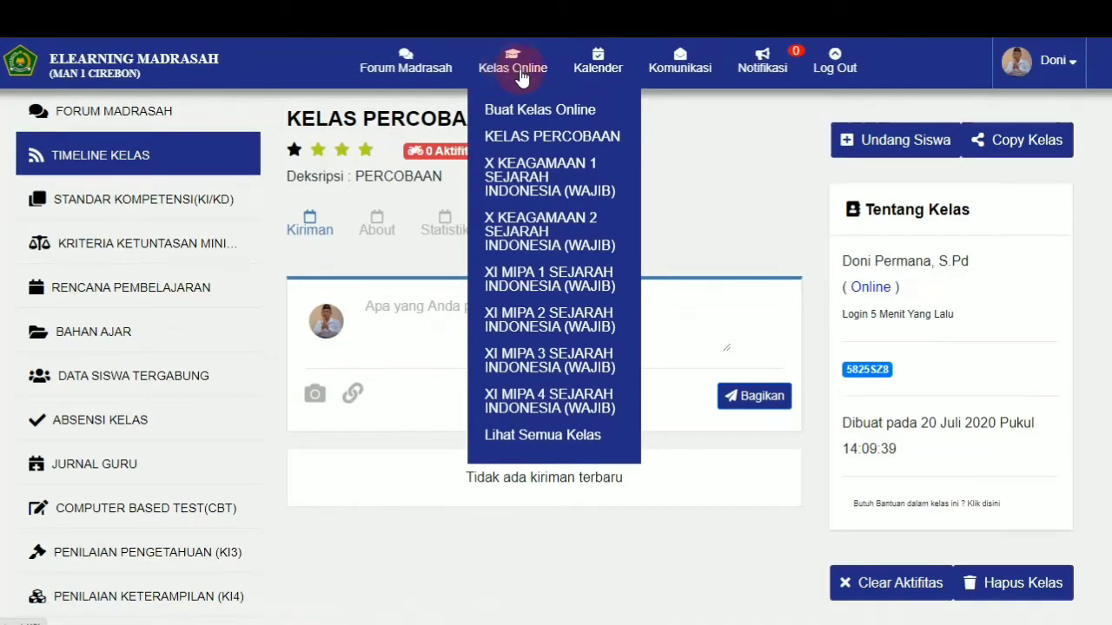
click(549, 144)
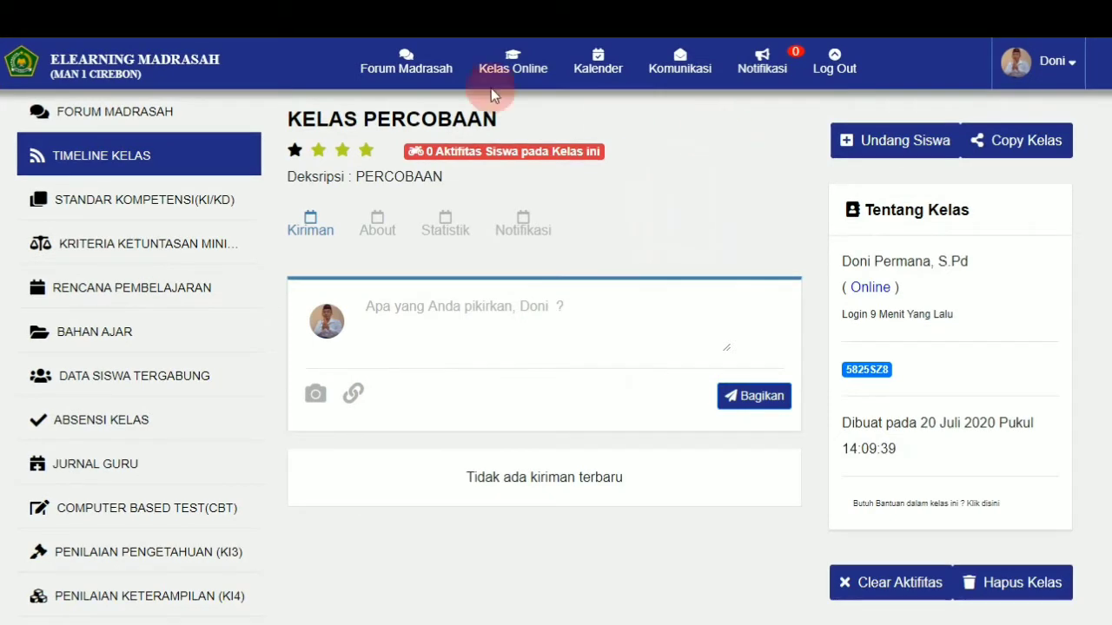
click(119, 202)
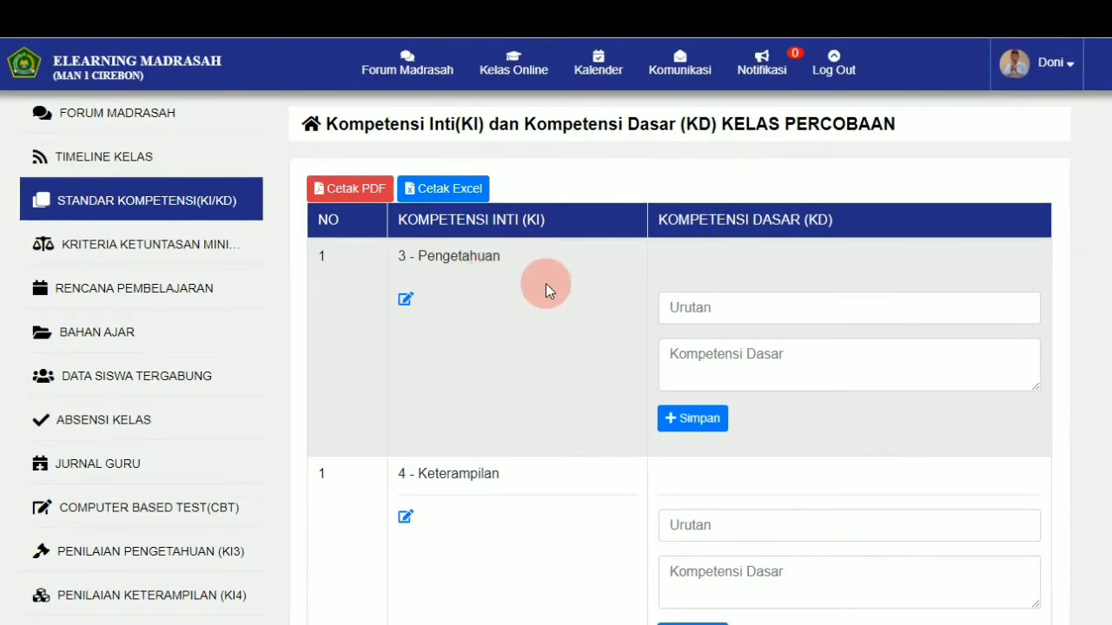
Switch to the Excel workbook and copy the Kompetensi Inti 3 text from cell E11 without its leading number.
mouse_move(434, 620)
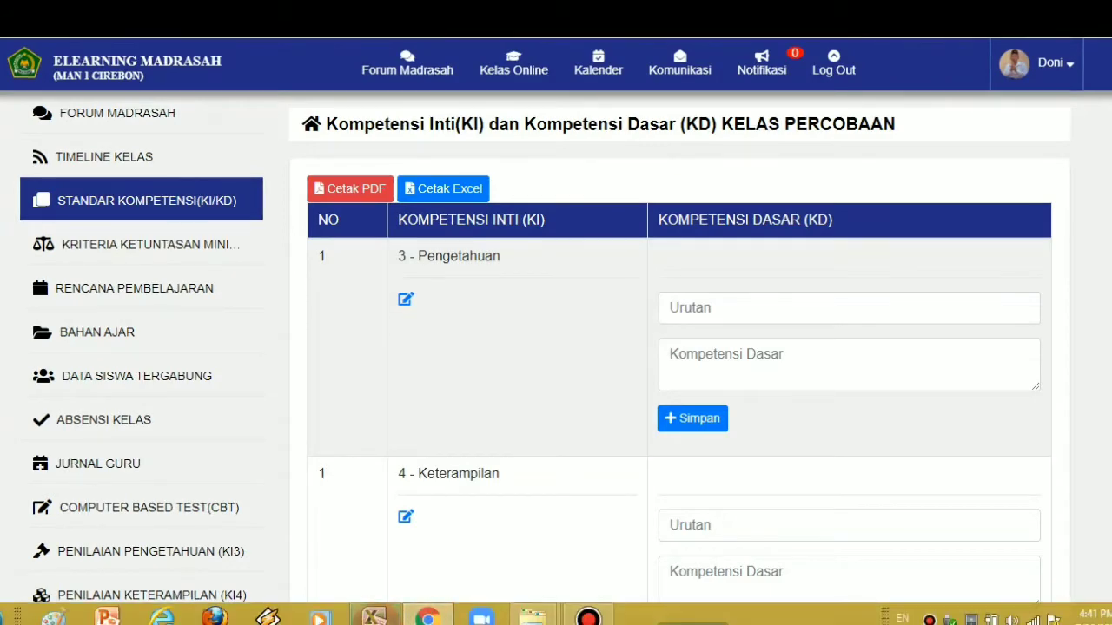
click(374, 617)
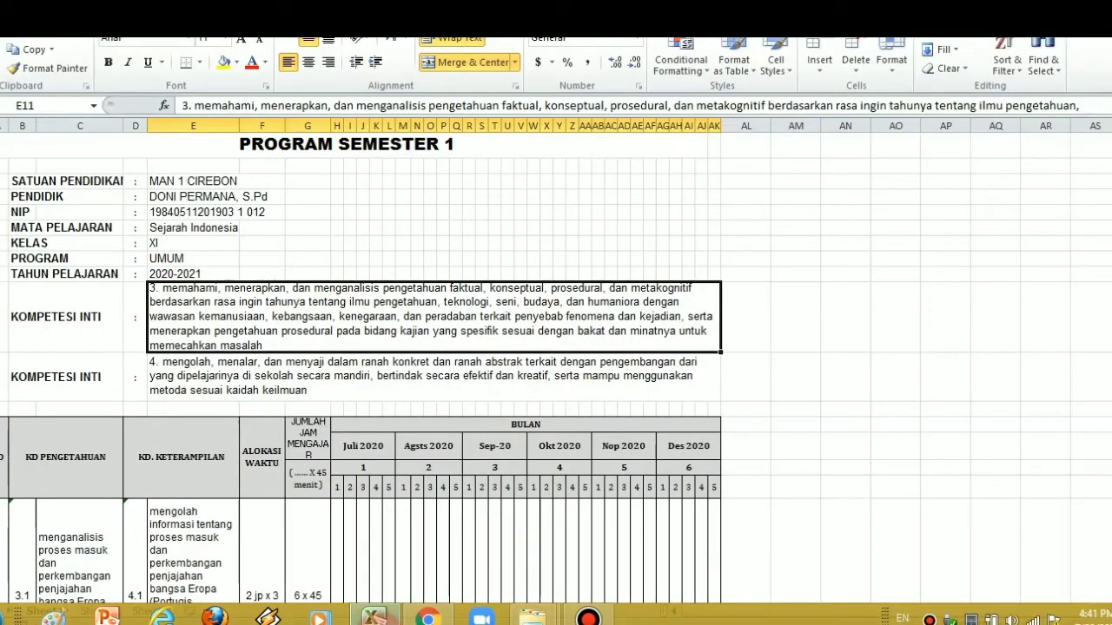
double_click(229, 318)
drag(265, 371, 167, 319)
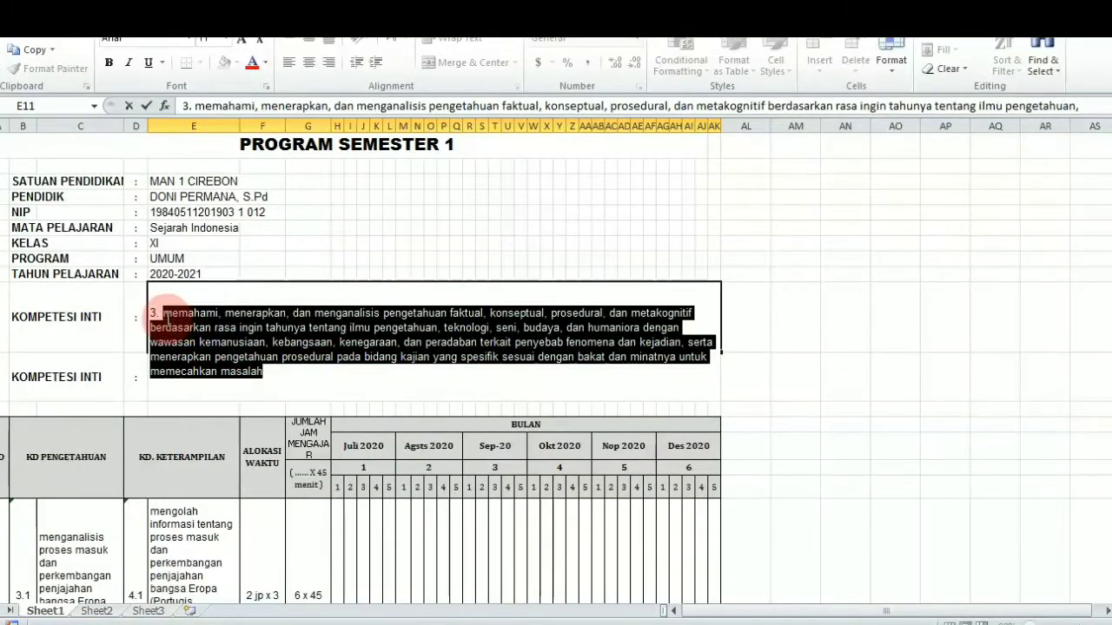
key(ctrl+c)
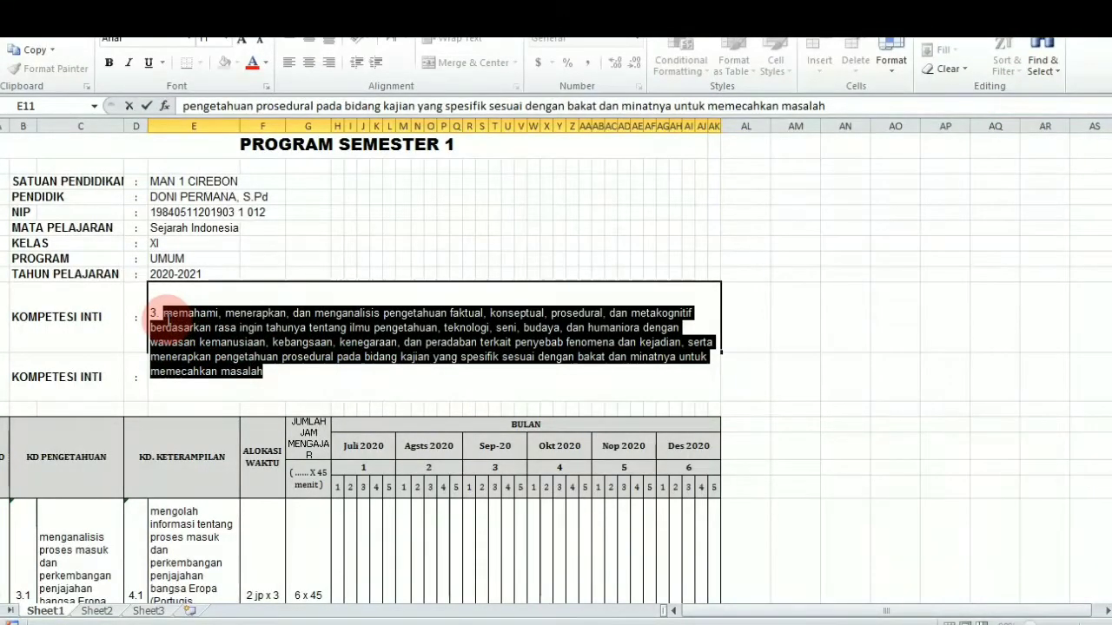
Return to the e-learning site in Chrome, paste the copied text as the Kompetensi Inti of 3 - Pengetahuan and save it.
click(427, 616)
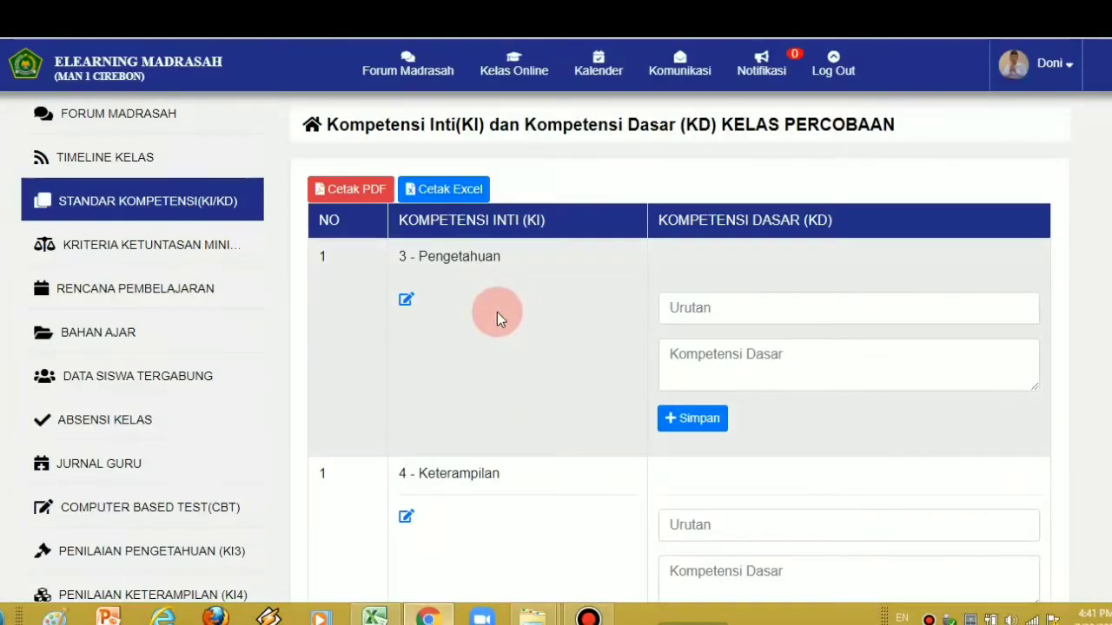
click(407, 302)
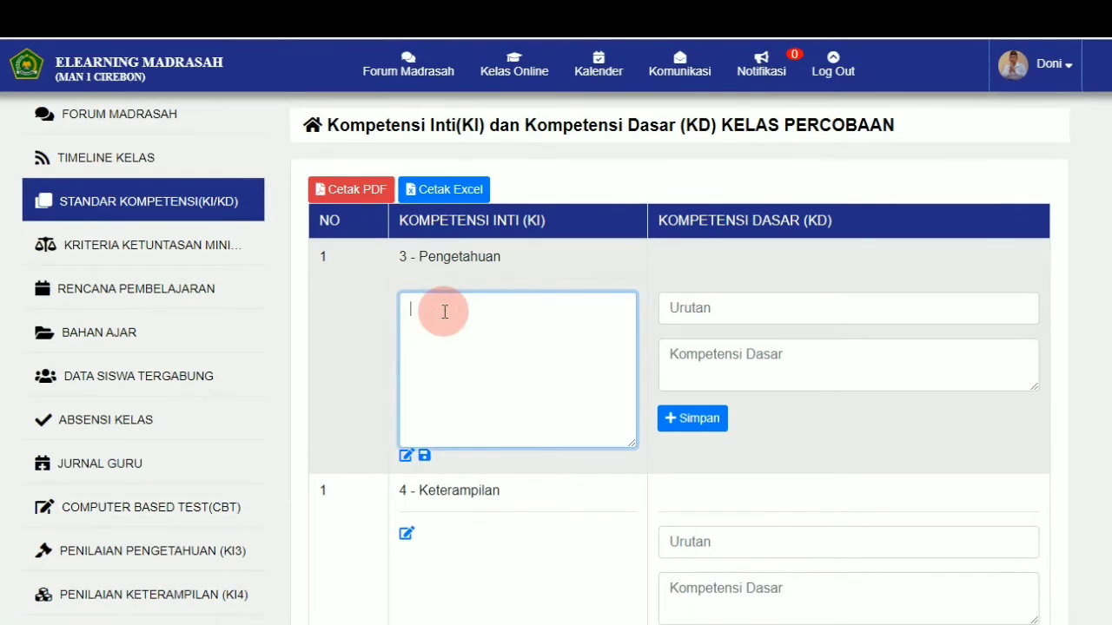
key(ctrl+v)
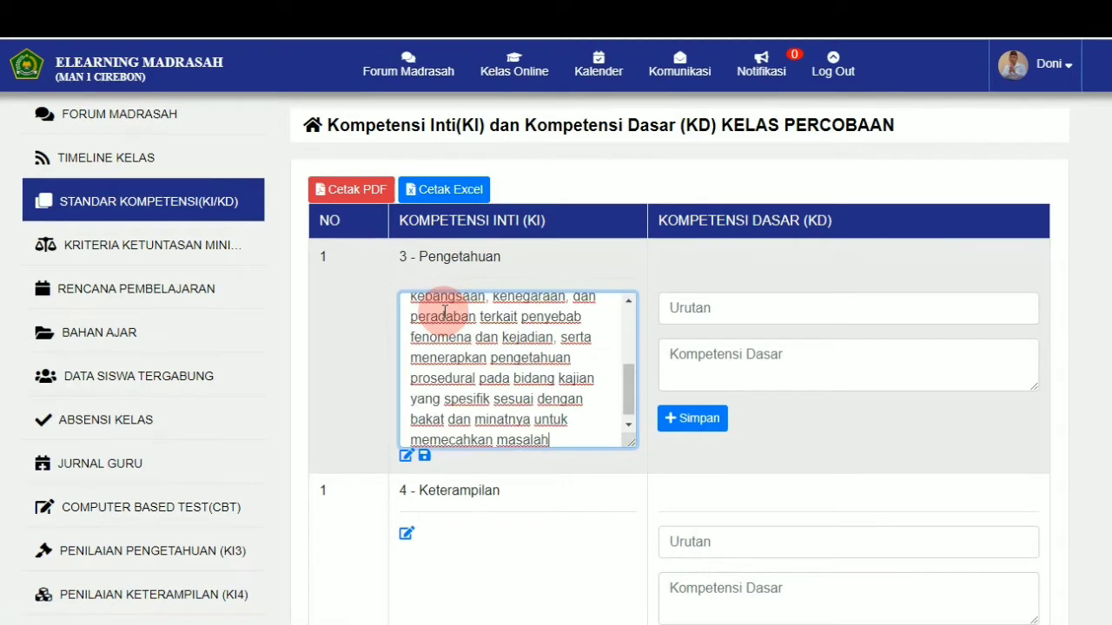
click(426, 458)
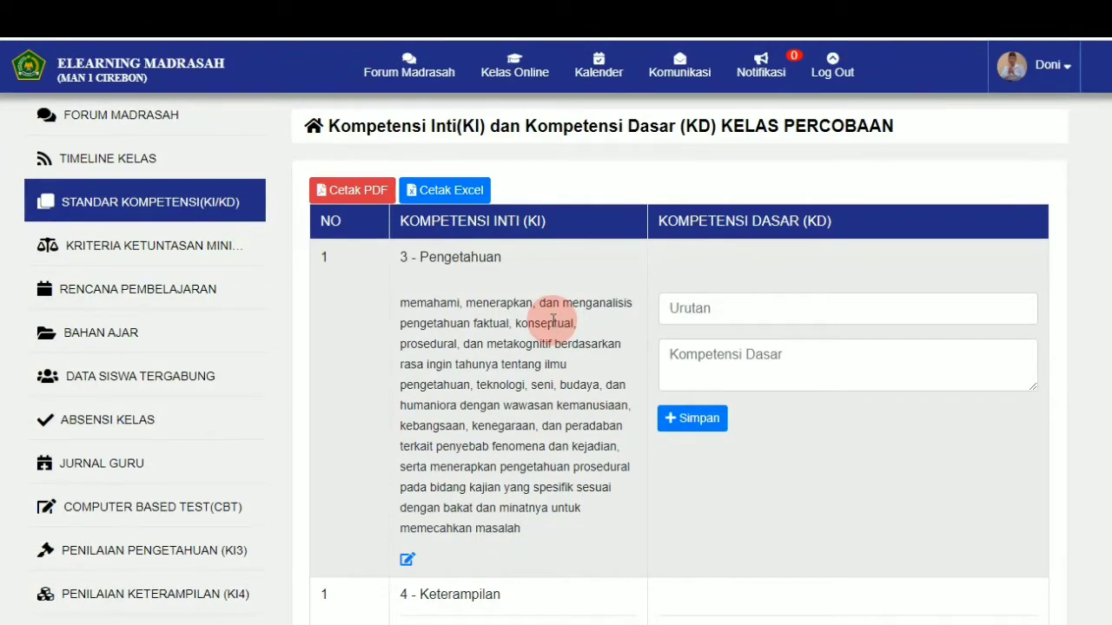
Switch back to the Excel workbook and copy the Kompetensi Inti 4 text from cell E12 without its leading number.
scroll(603, 293, down, 3)
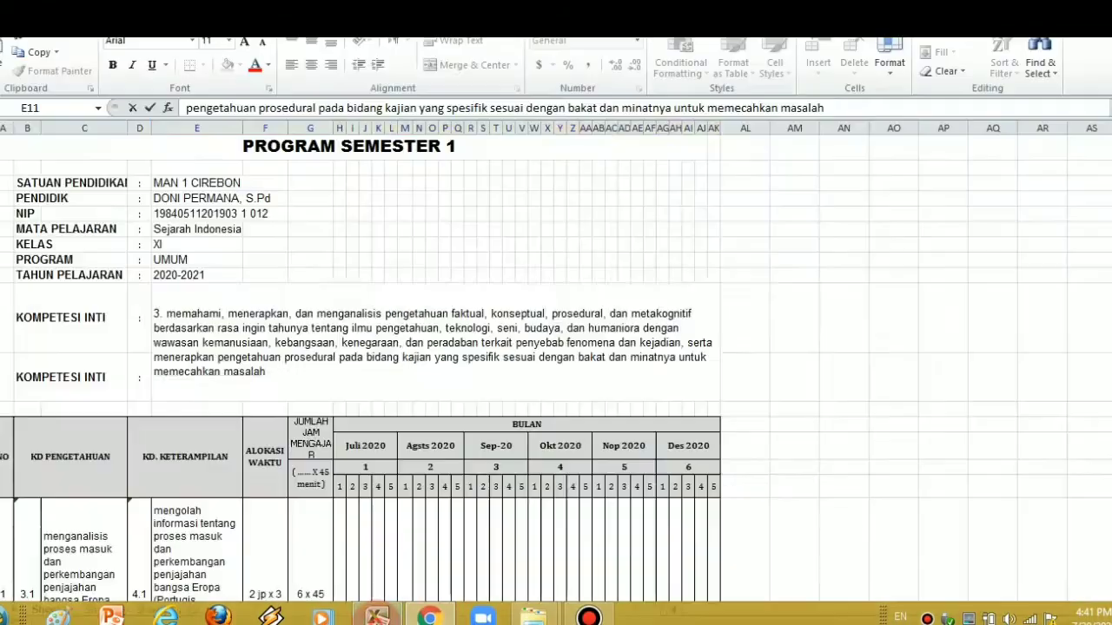
click(375, 617)
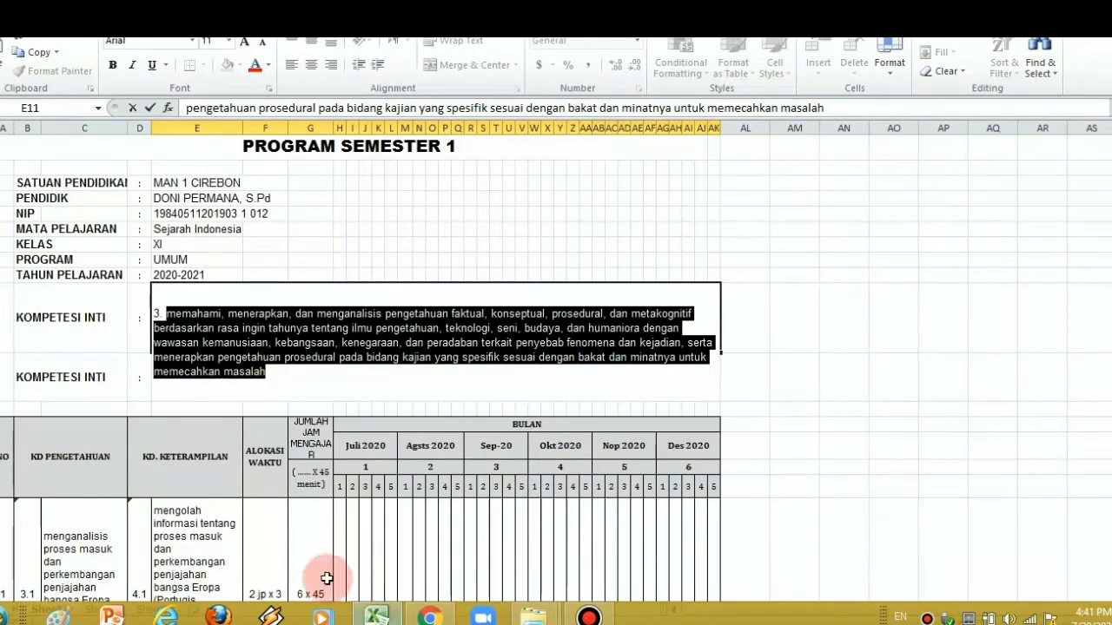
click(98, 376)
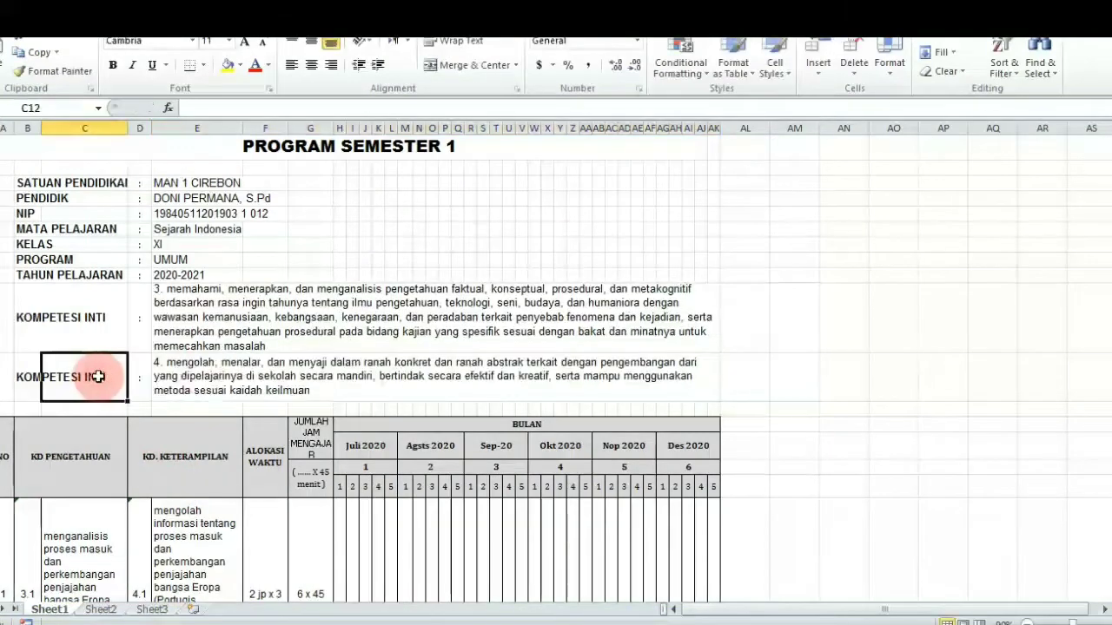
click(228, 369)
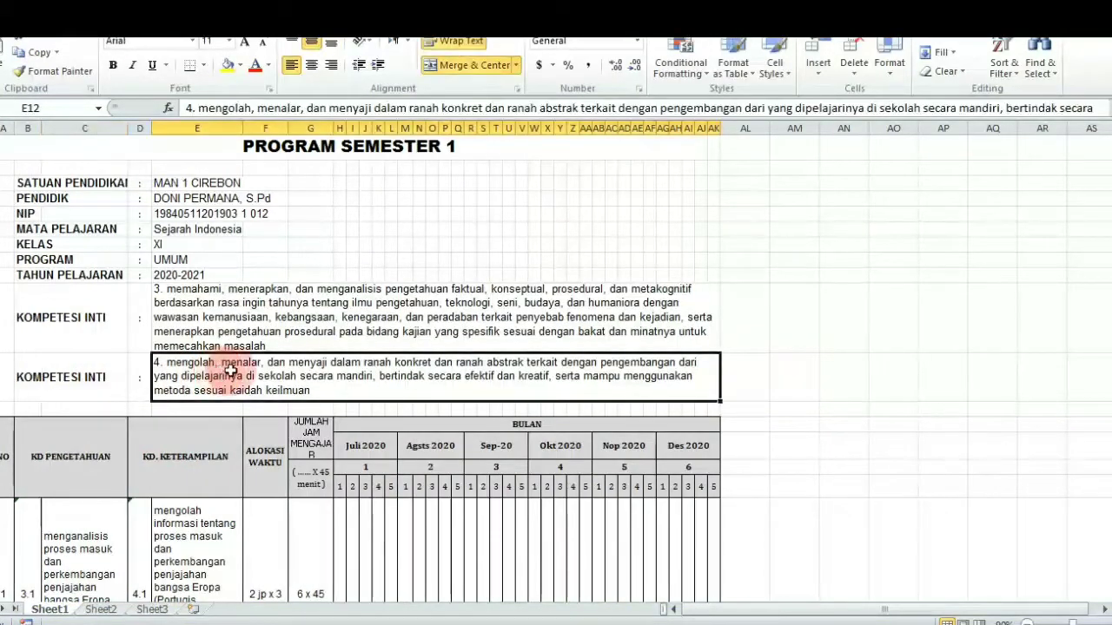
double_click(317, 391)
drag(317, 391, 169, 364)
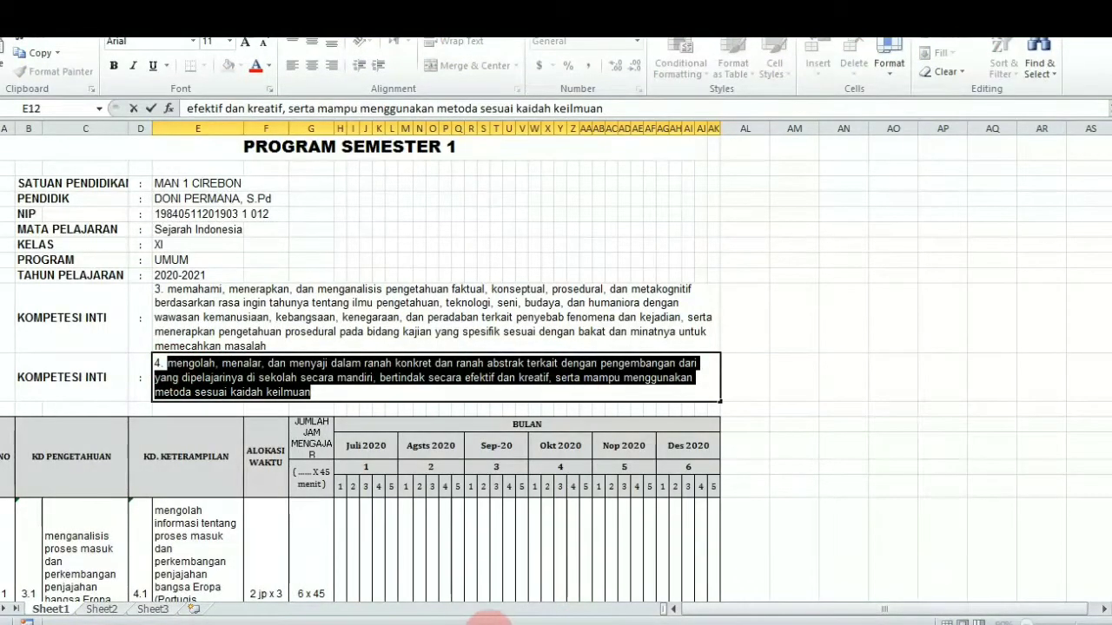
Return to Chrome, paste the copied text as the Kompetensi Inti of 4 - Keterampilan and save it.
mouse_move(495, 622)
click(425, 620)
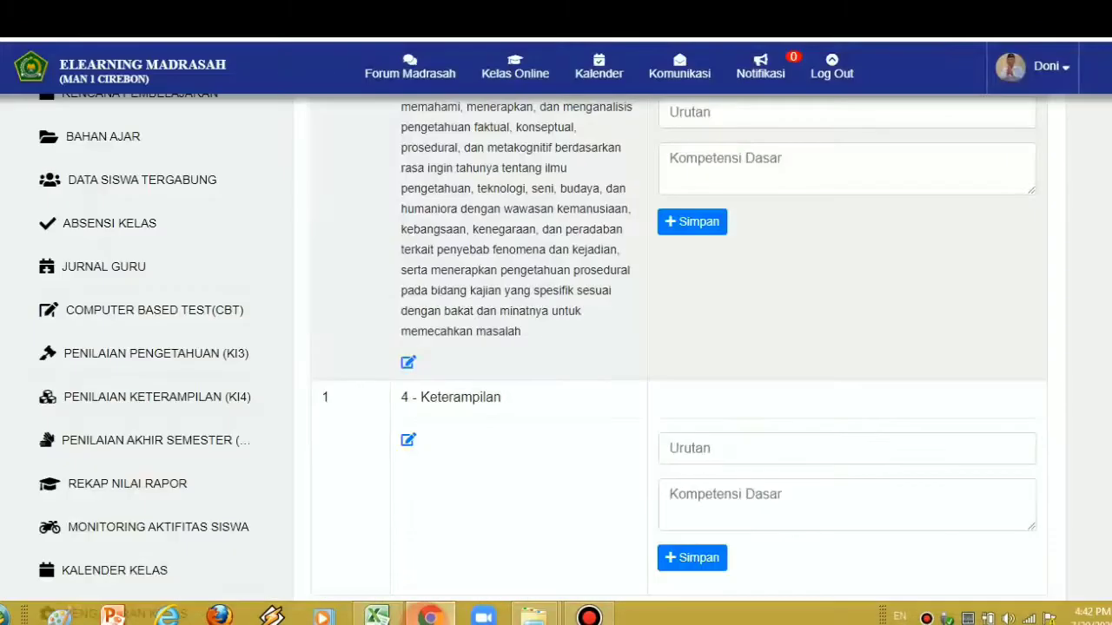
click(409, 443)
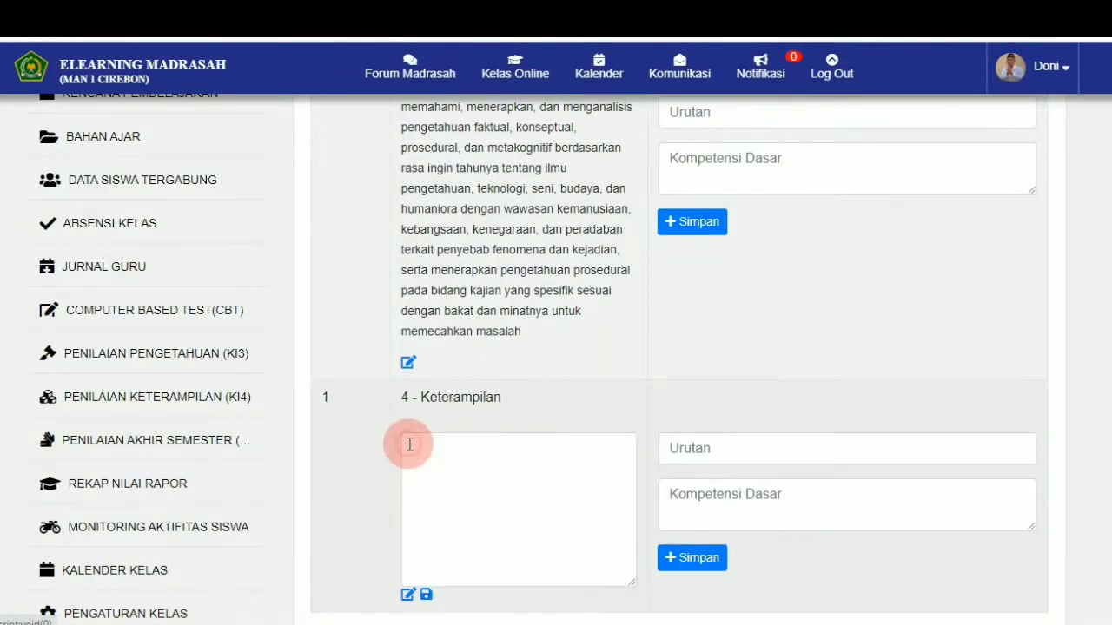
click(437, 449)
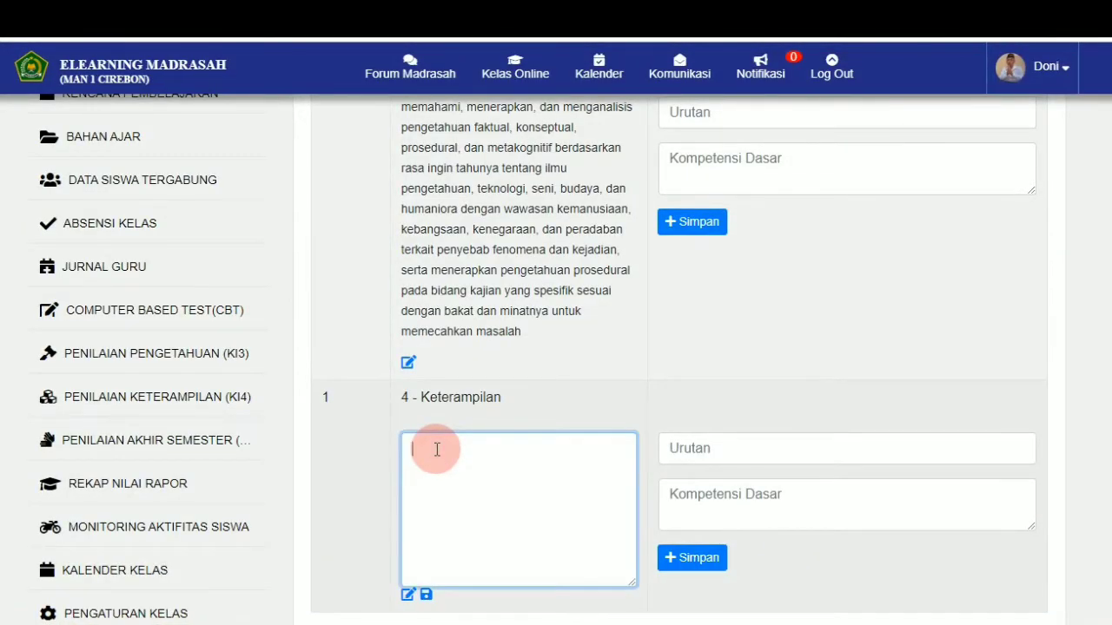
key(ctrl+v)
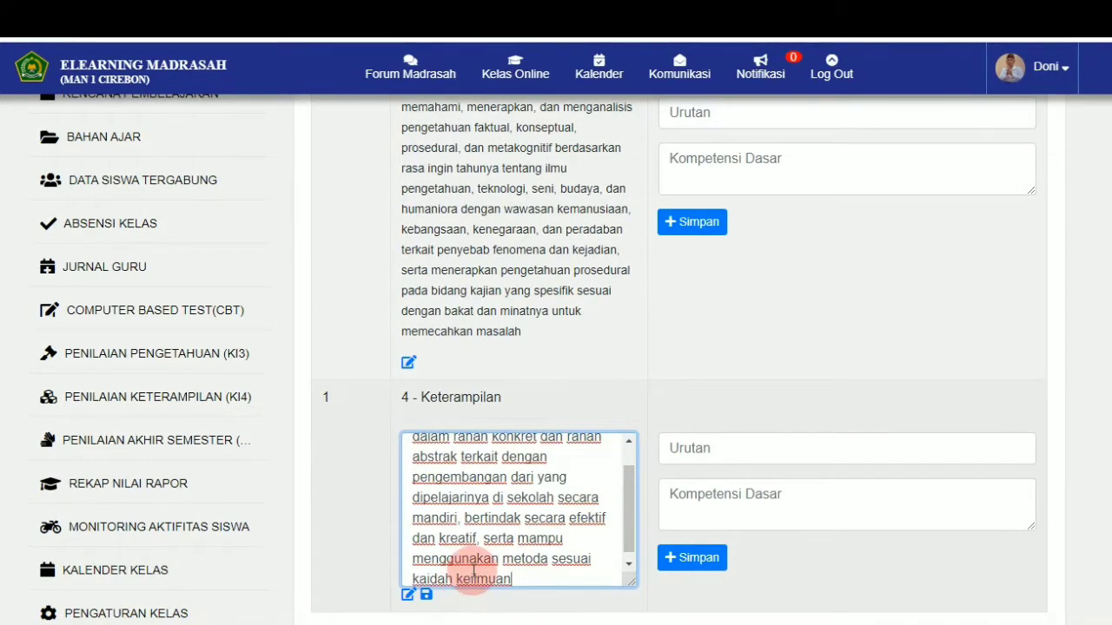
click(426, 595)
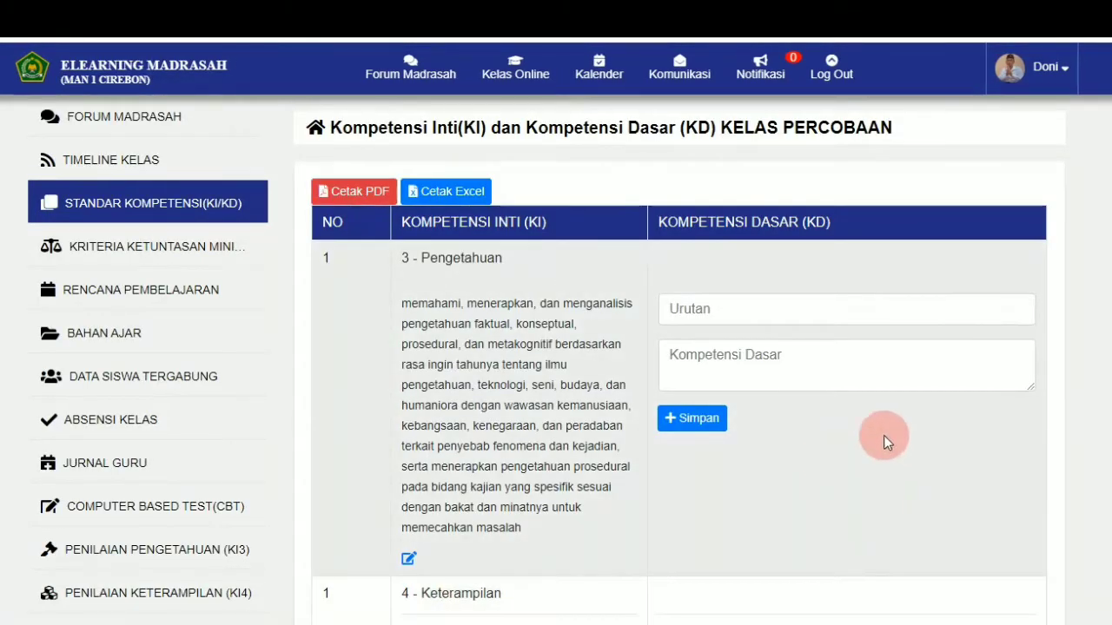
Set the Urutan of the new Kompetensi Dasar under 3 - Pengetahuan to 1 and activate its Kompetensi Dasar text field.
scroll(1108, 326, down, 3)
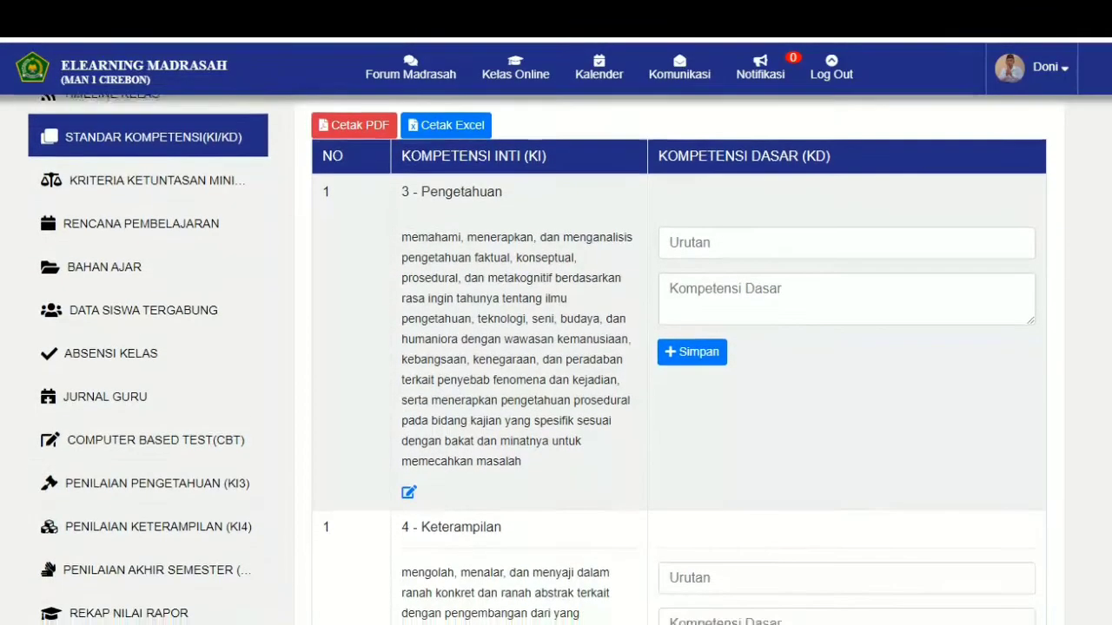
scroll(1107, 388, up, 2)
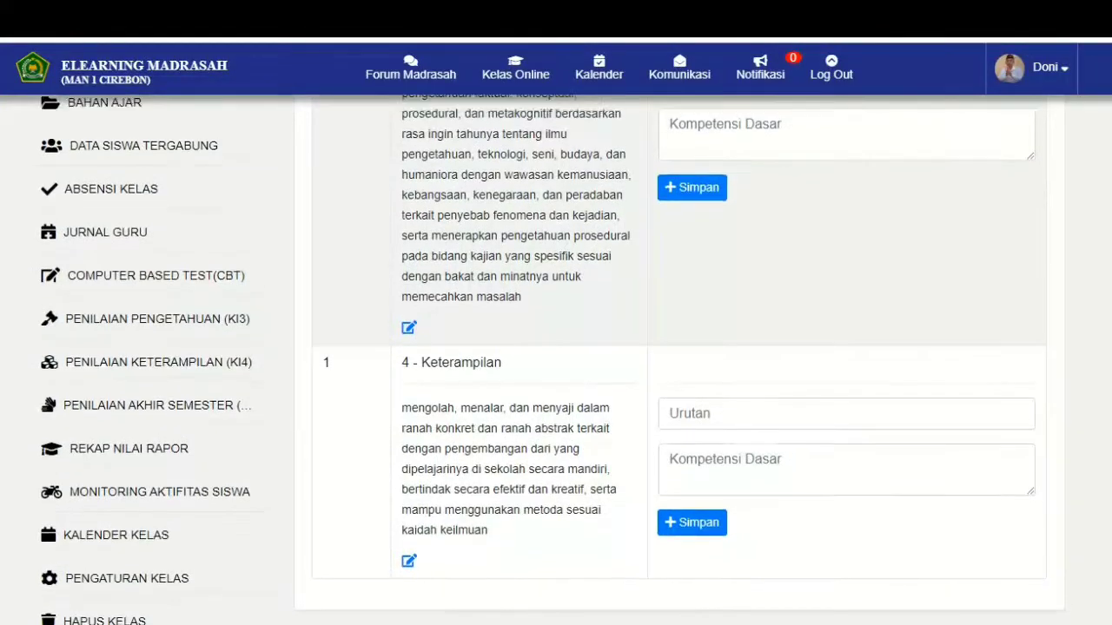
scroll(1107, 383, up, 1)
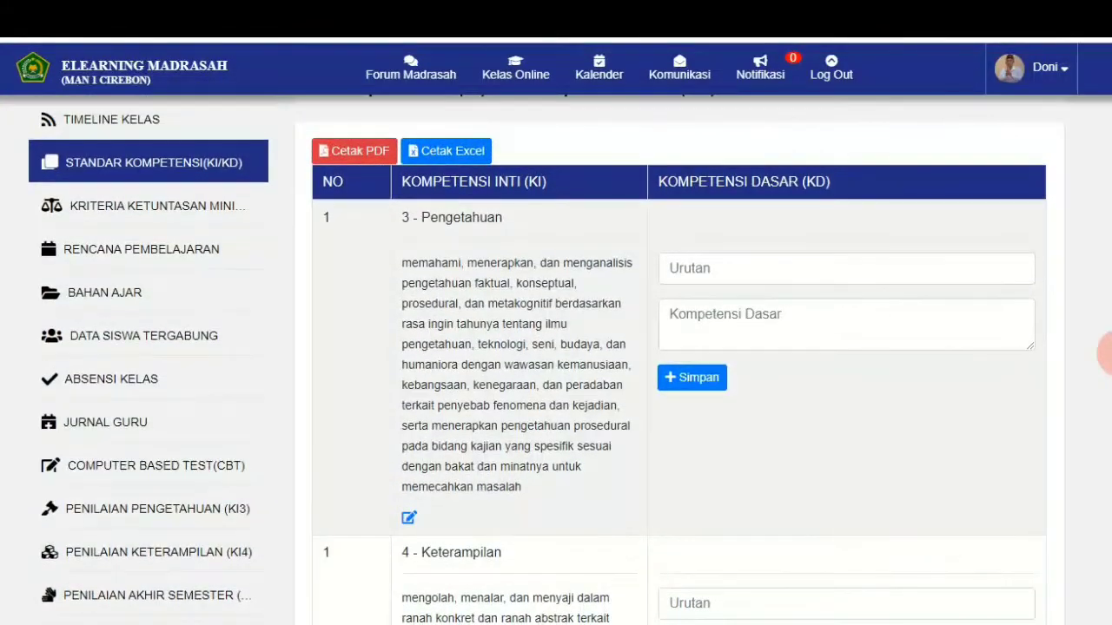
drag(1111, 352, 1110, 354)
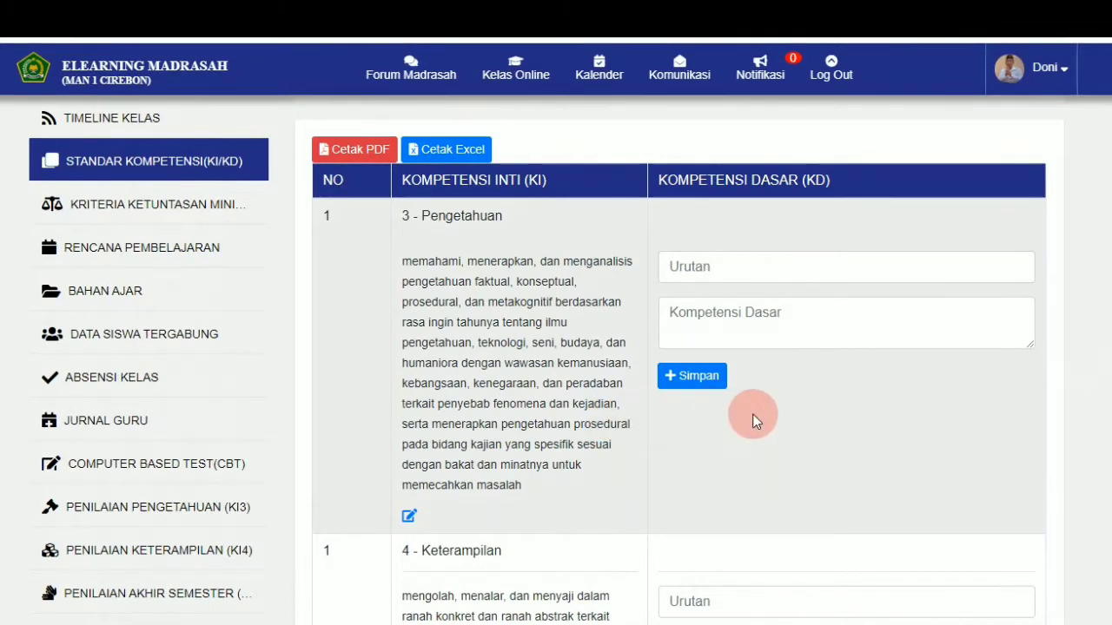
click(741, 267)
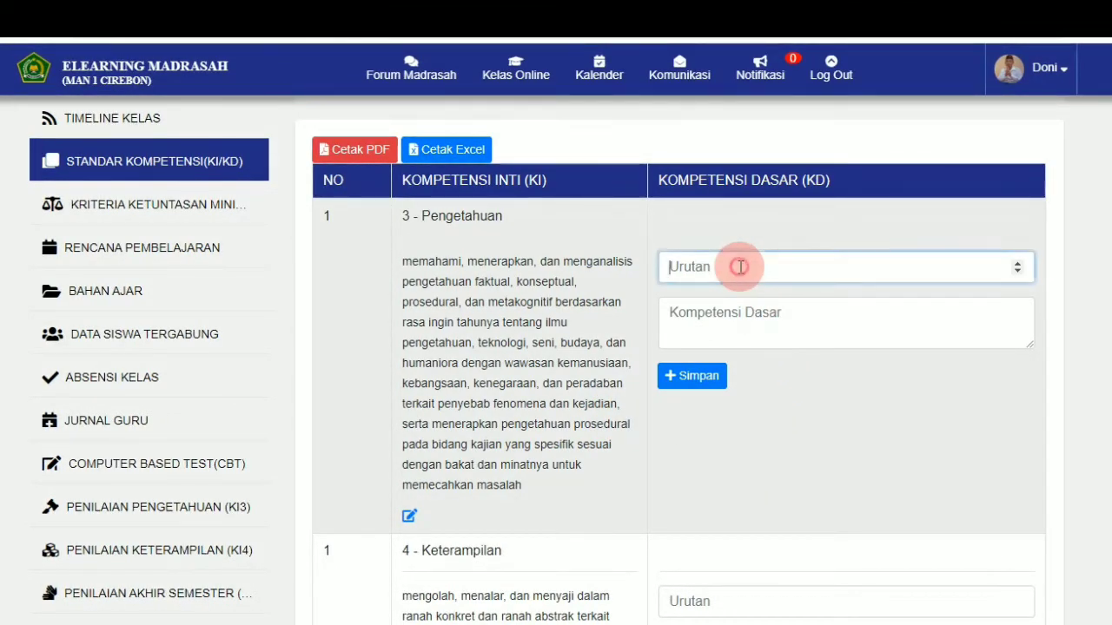
text(1)
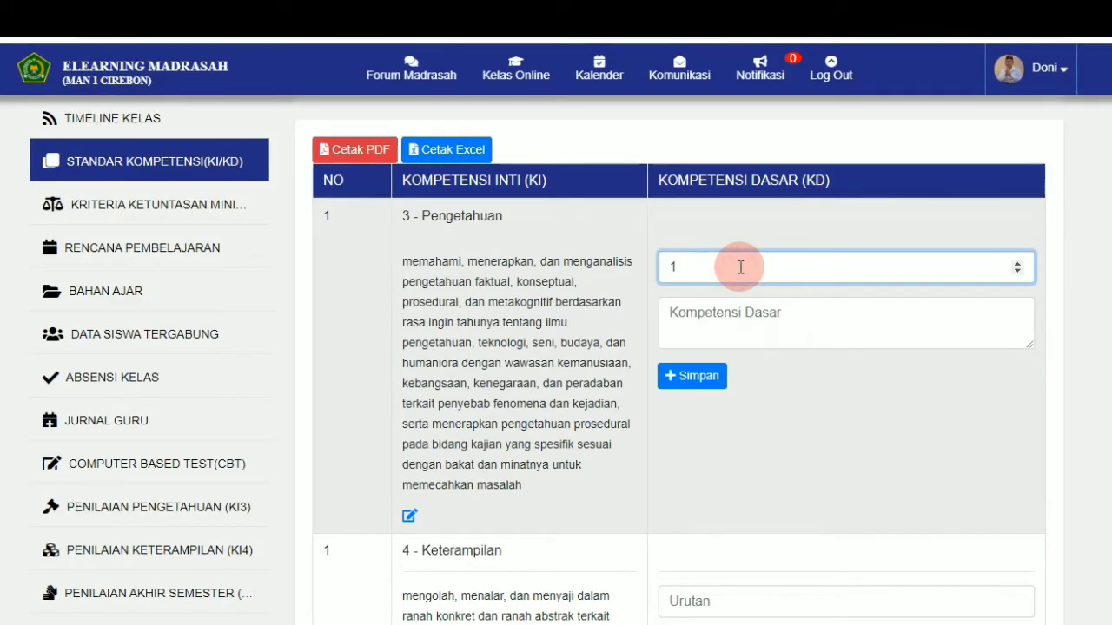
click(719, 320)
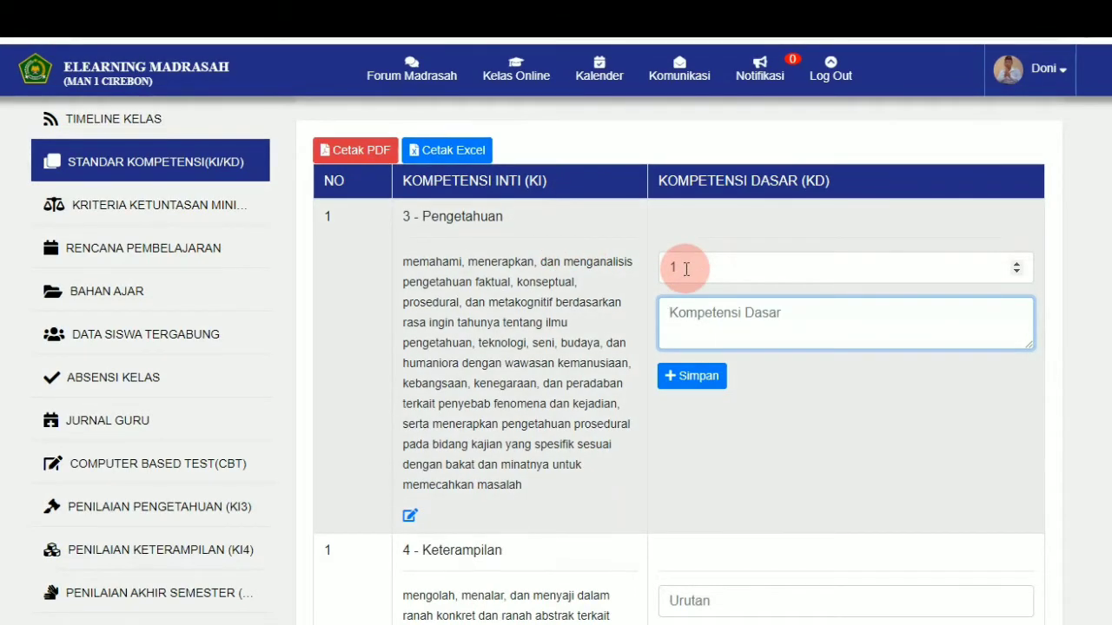
Switch to the Excel workbook and copy the full KD Pengetahuan 3.1 text from cell C18.
click(378, 613)
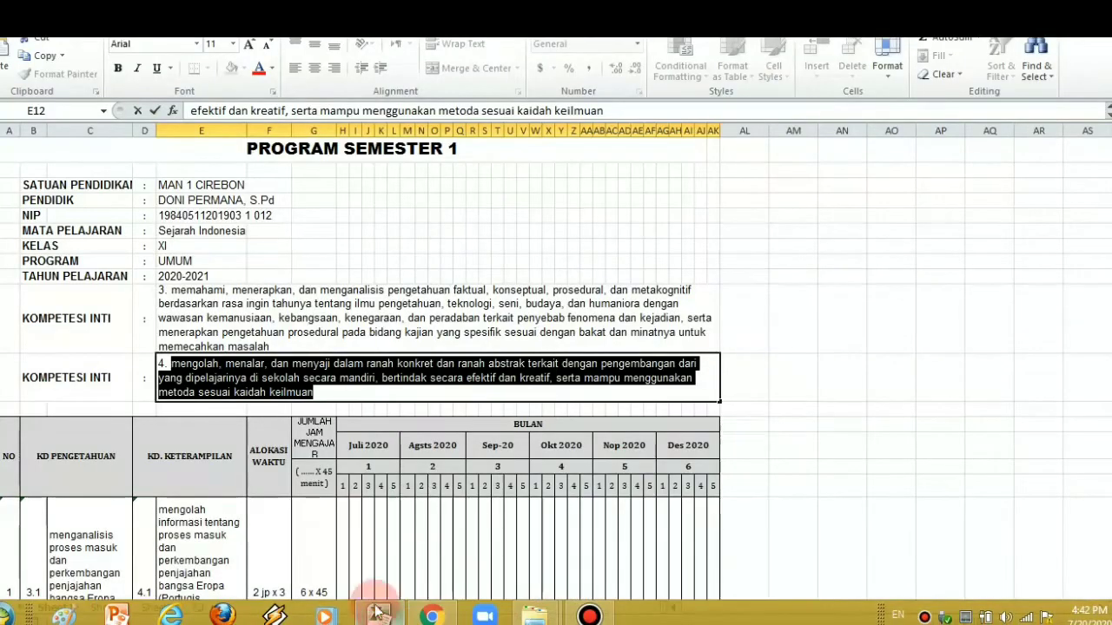
drag(1105, 259, 1105, 278)
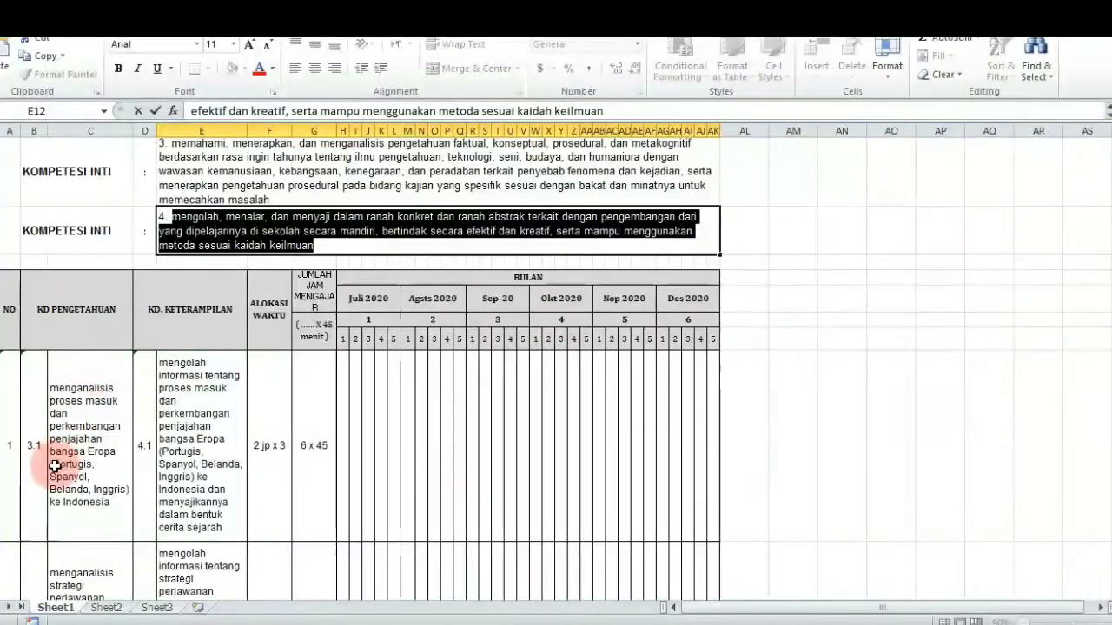
click(90, 484)
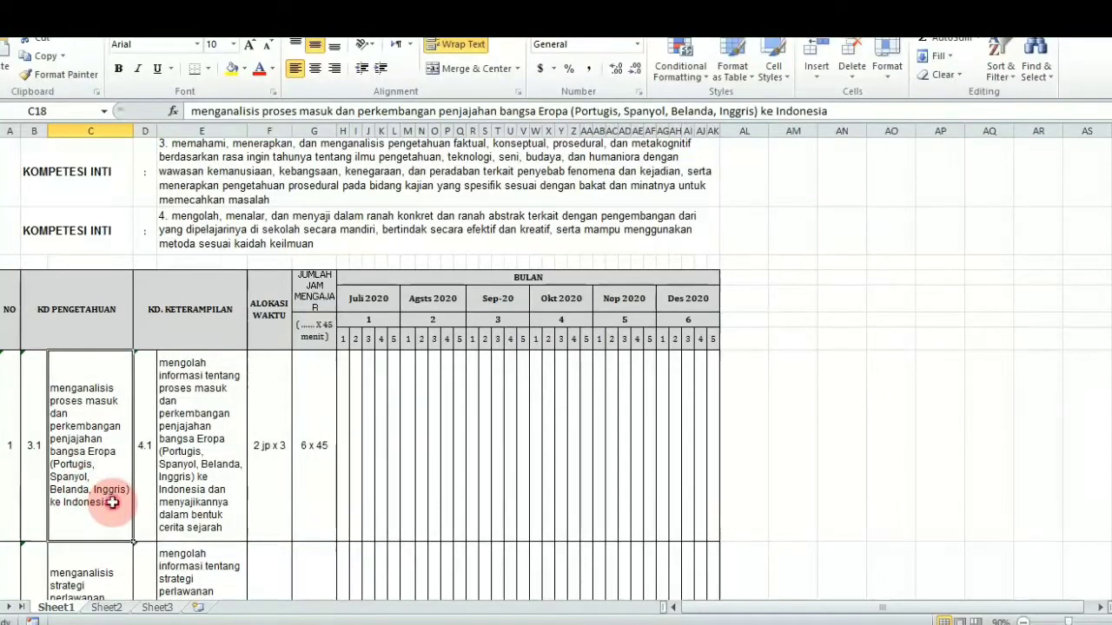
double_click(112, 502)
drag(112, 502, 49, 391)
key(ctrl+c)
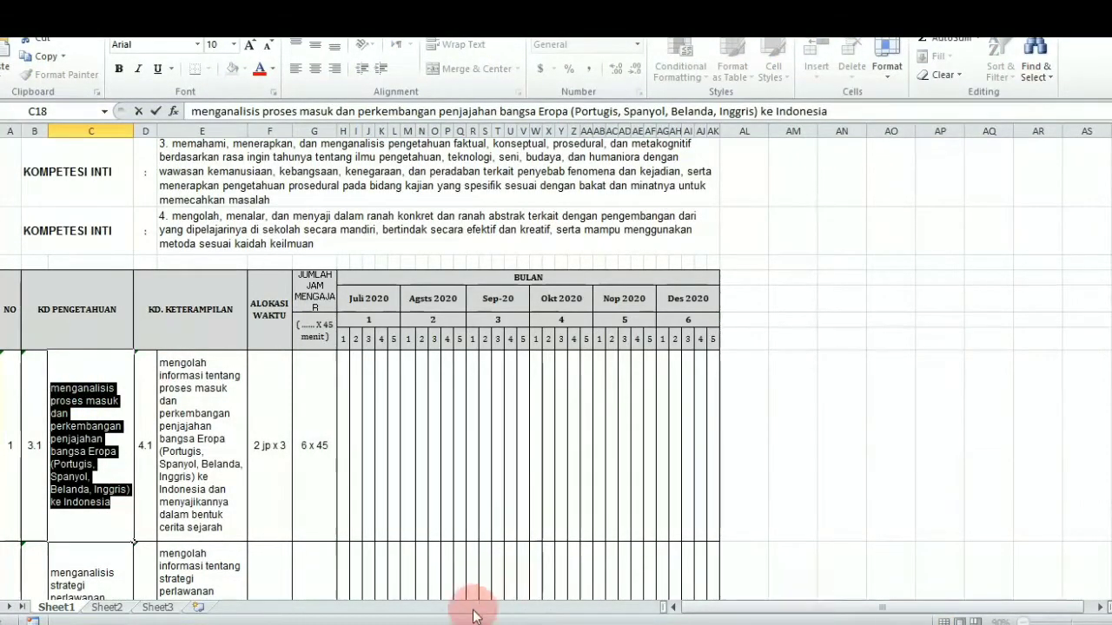
Return to Chrome, paste the copied KD 3.1 text as the Kompetensi Dasar under 3 - Pengetahuan and save it.
mouse_move(455, 623)
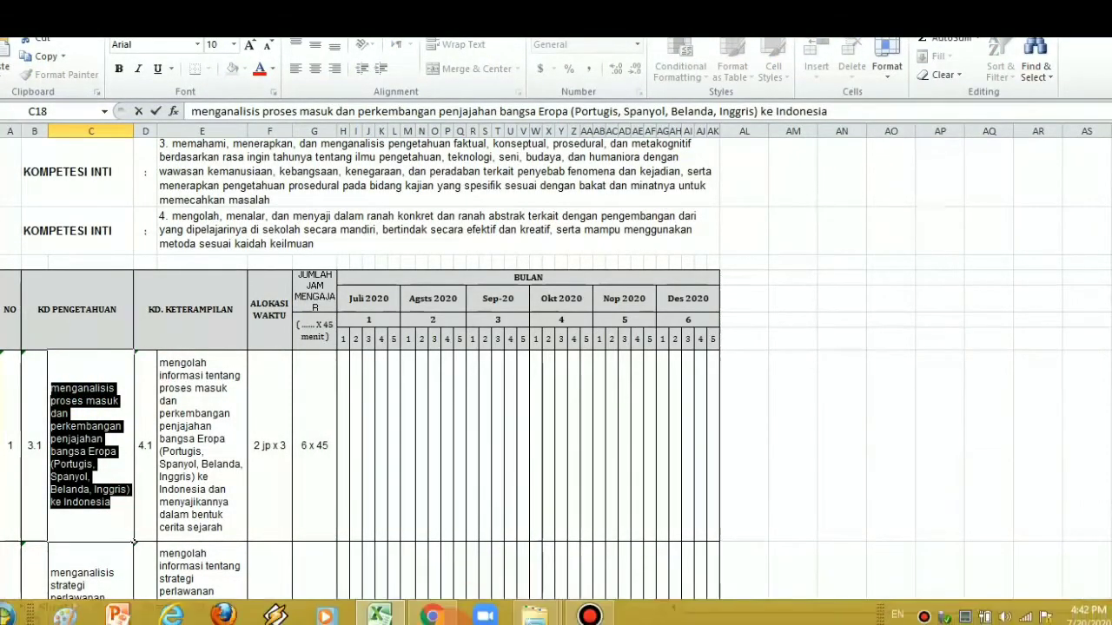
click(434, 617)
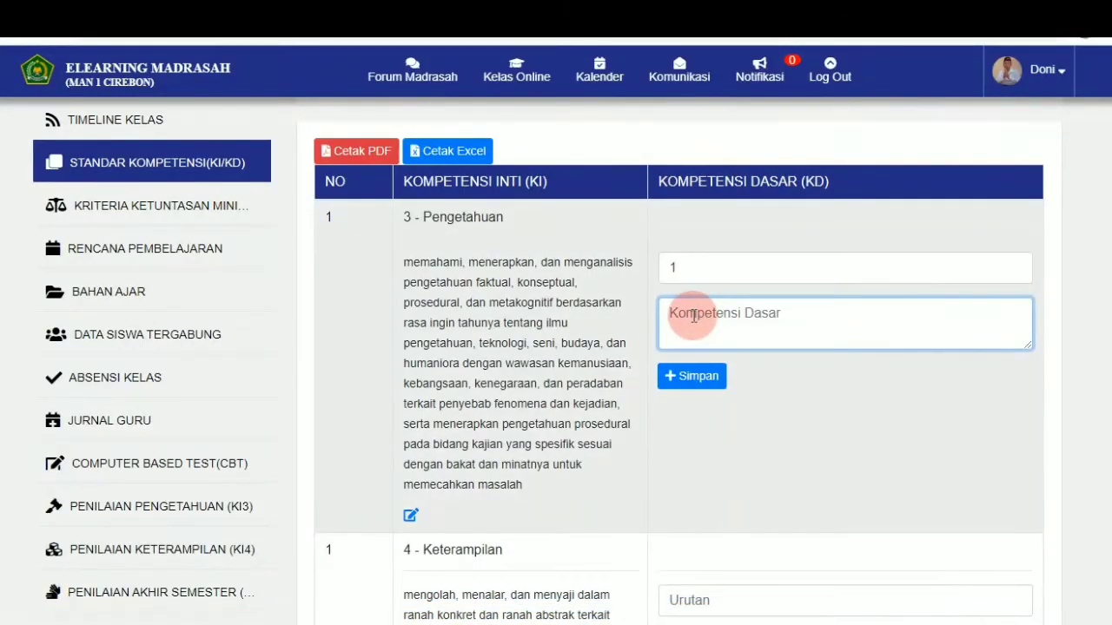
key(ctrl+v)
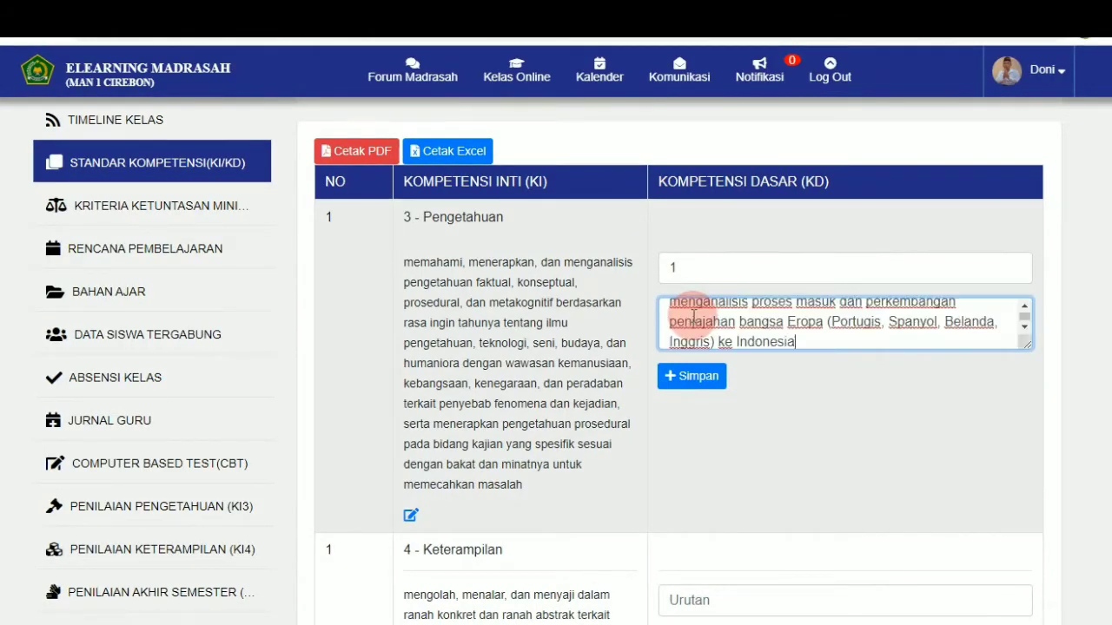
click(699, 383)
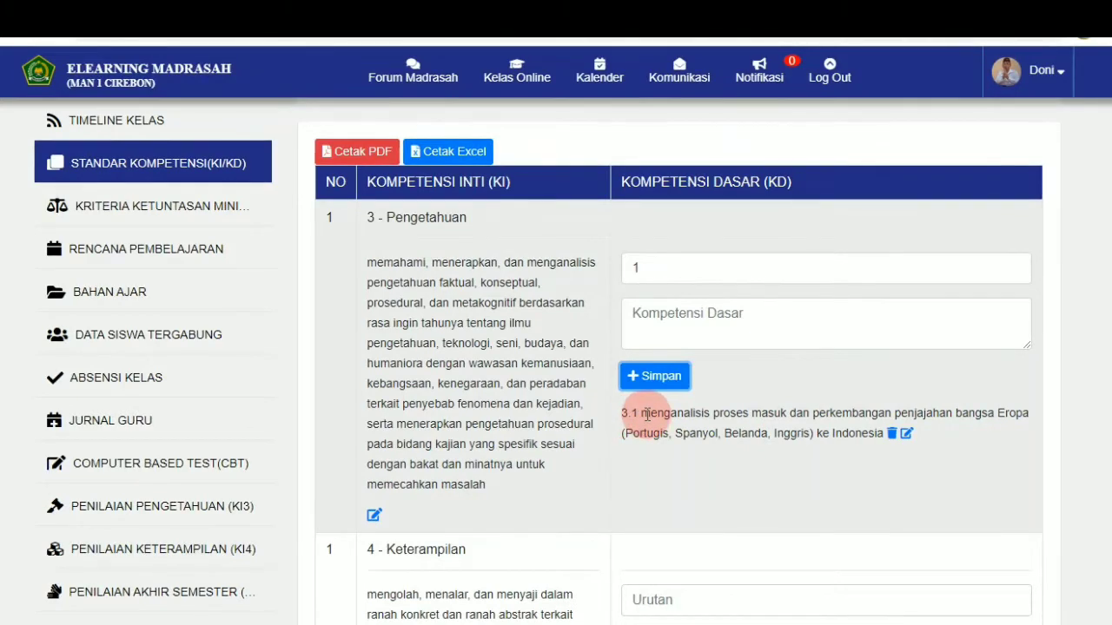
drag(645, 414, 683, 433)
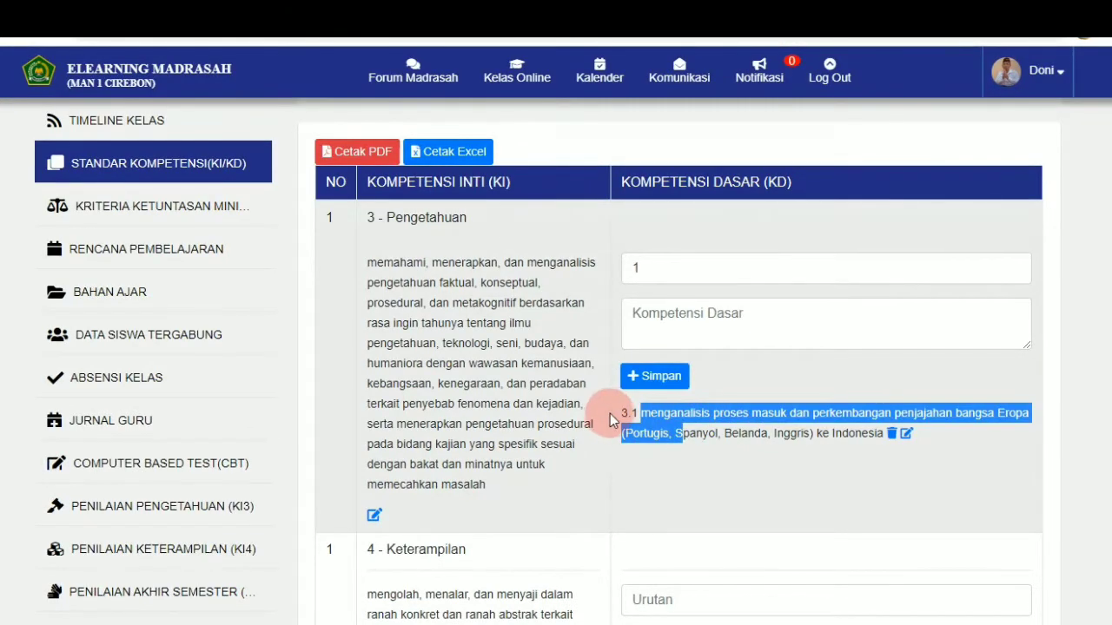
drag(623, 416, 664, 434)
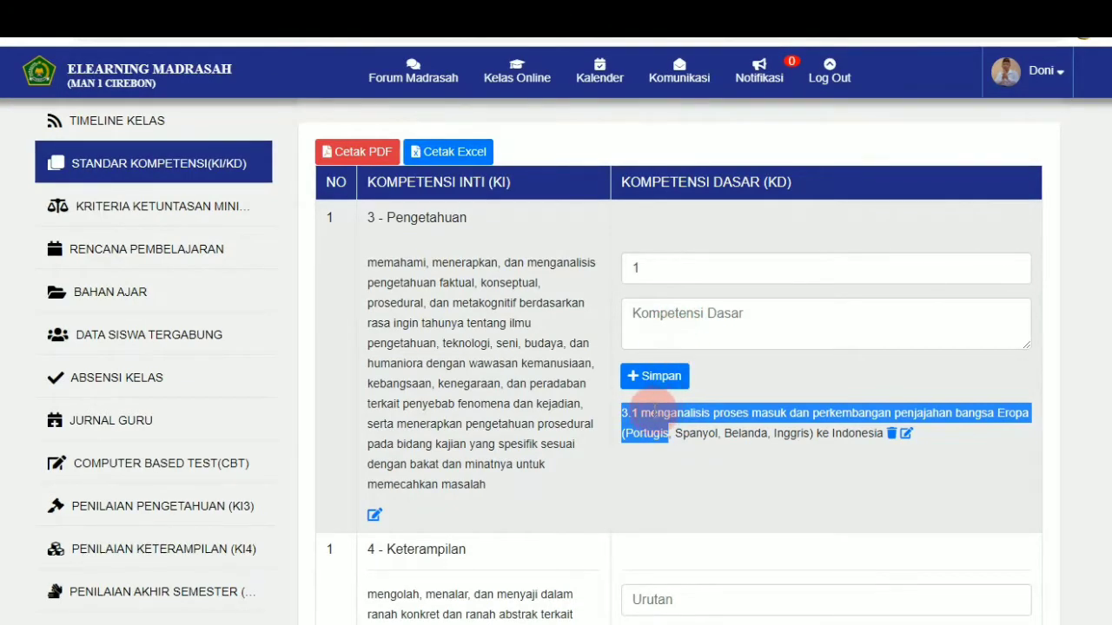
click(650, 415)
drag(645, 417, 712, 430)
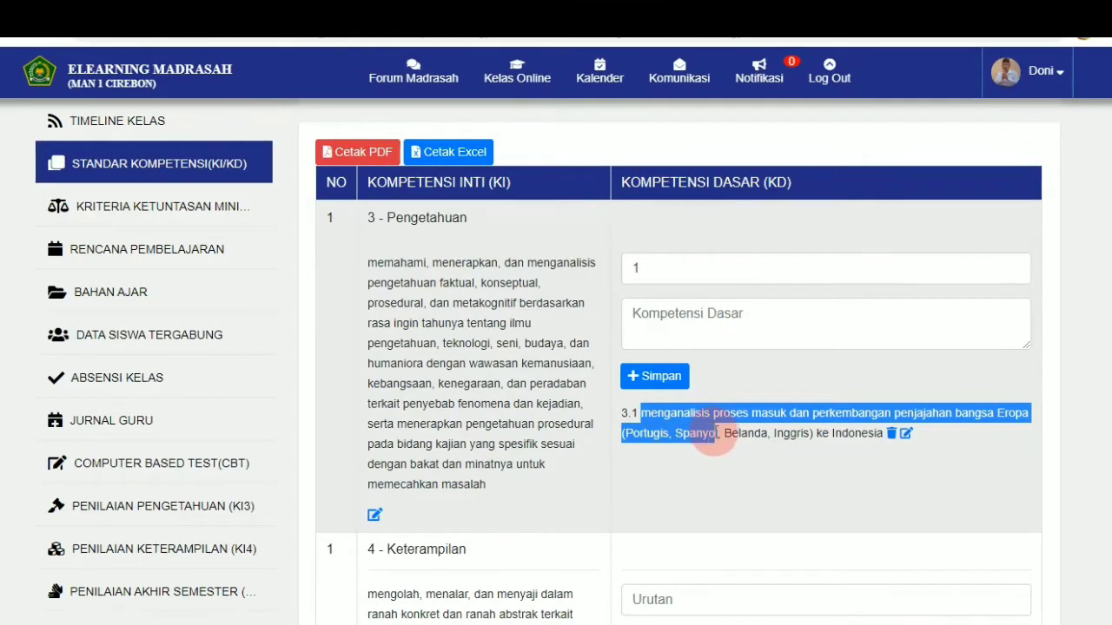
Set the Urutan under 3 - Pengetahuan to 2 and copy the full KD Pengetahuan 3.2 text from cell C19 of the Excel workbook.
click(712, 323)
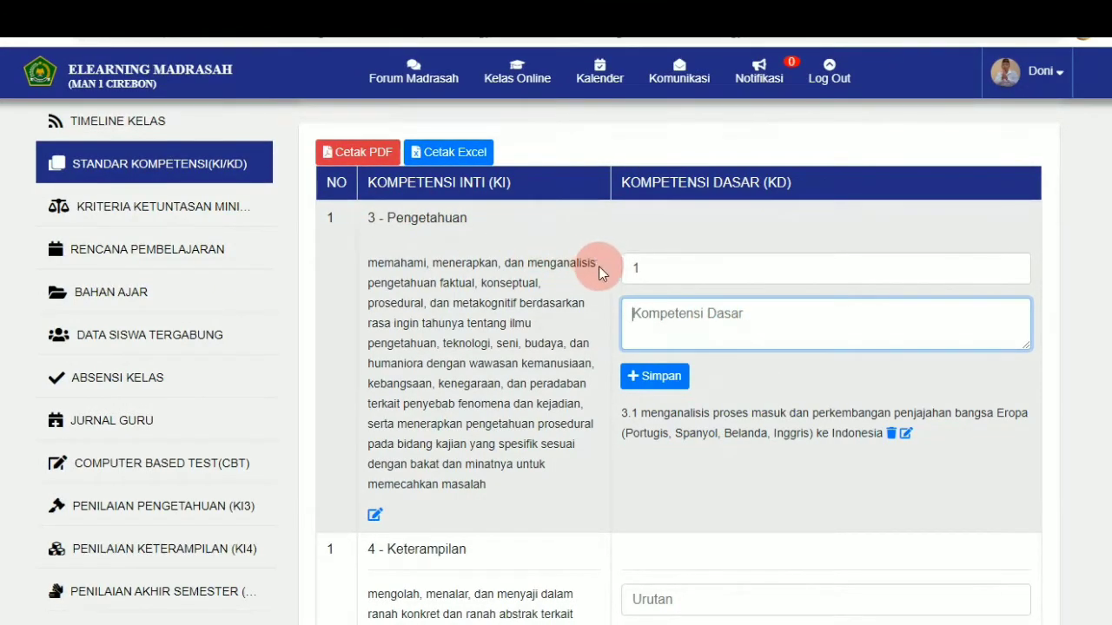
click(653, 269)
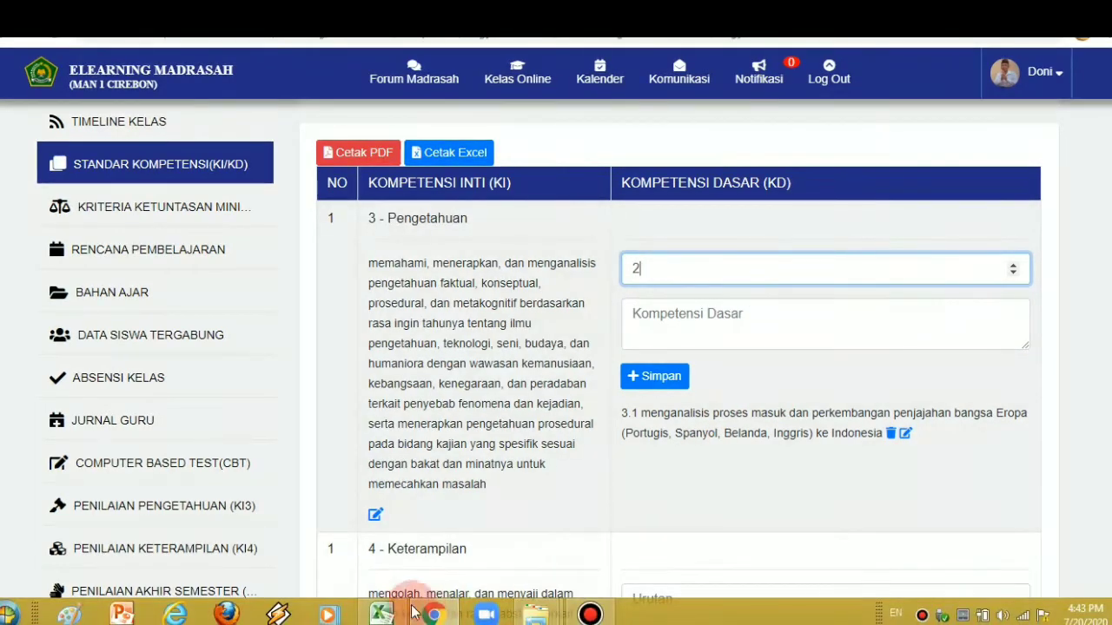
click(382, 614)
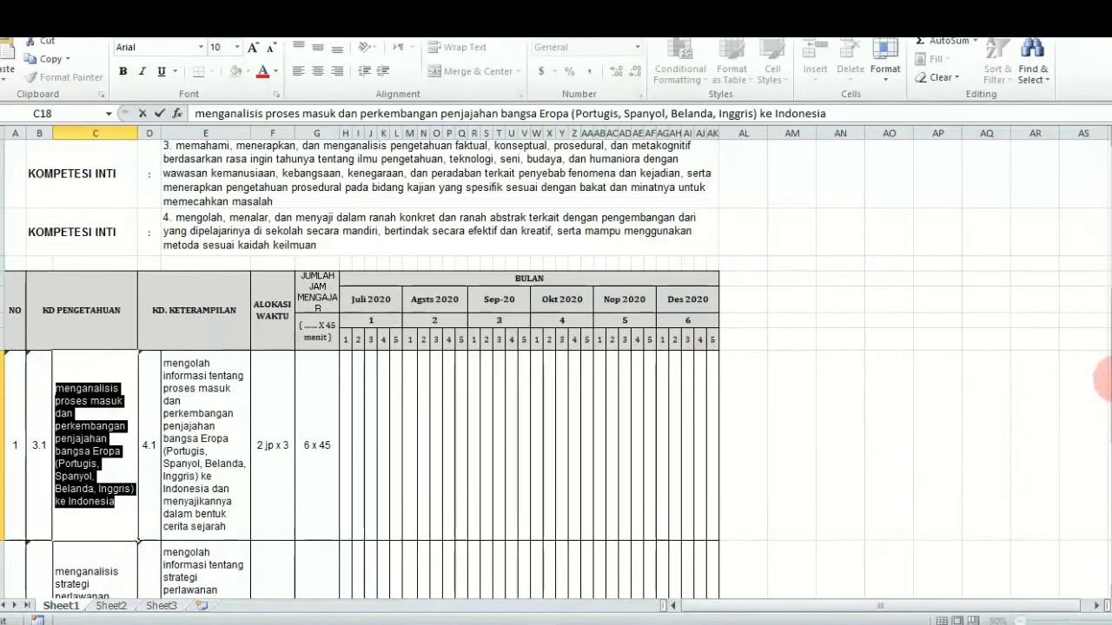
drag(1103, 374, 1107, 382)
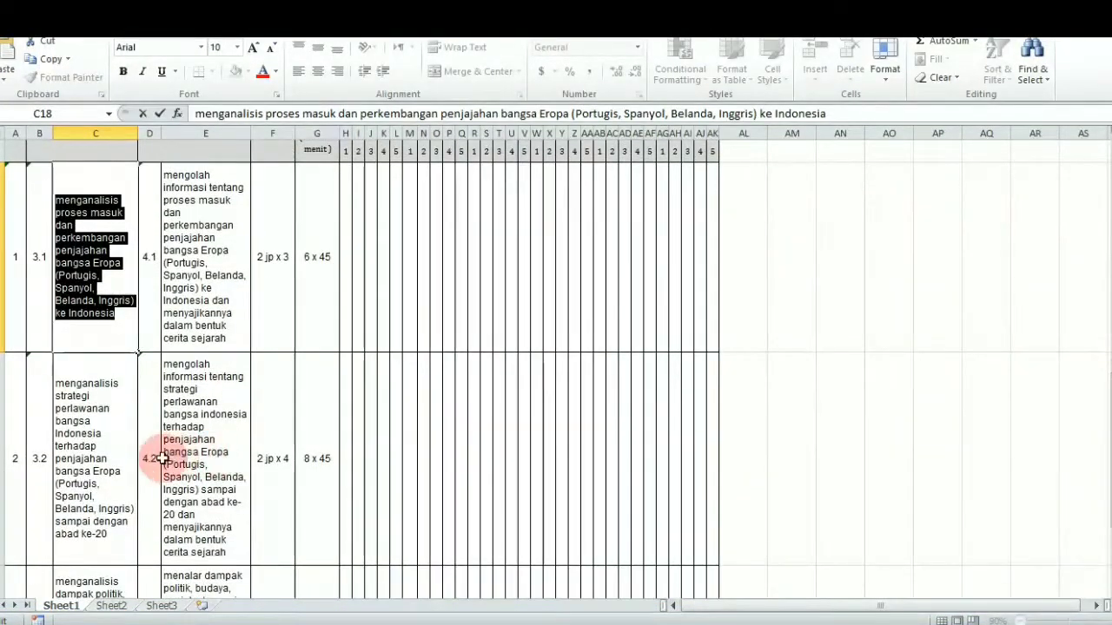
click(109, 531)
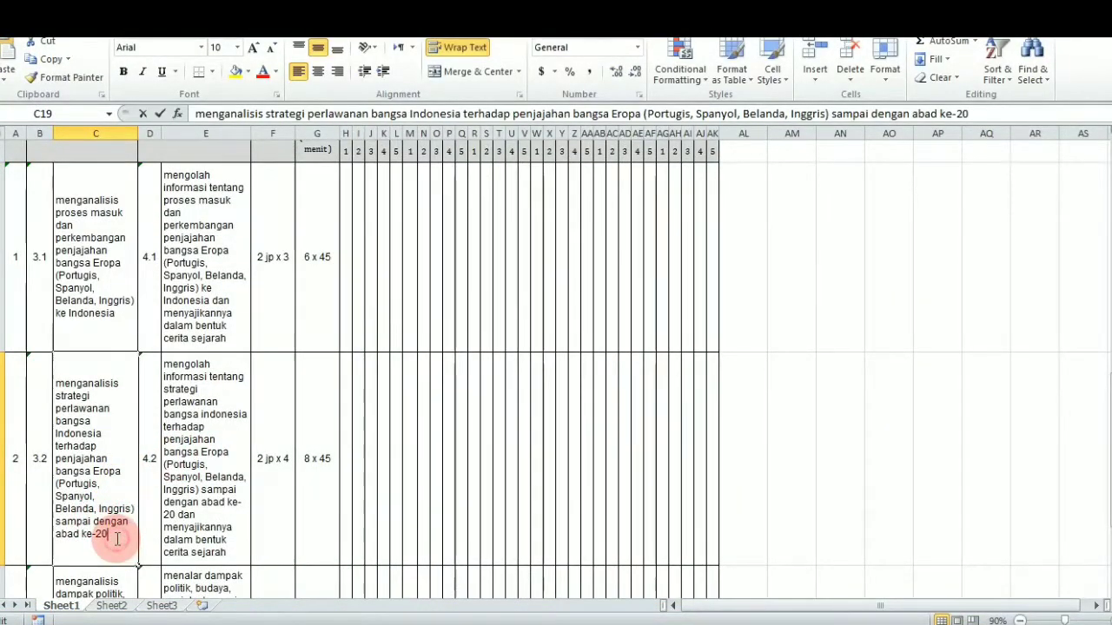
double_click(115, 539)
drag(108, 534, 57, 384)
key(ctrl+c)
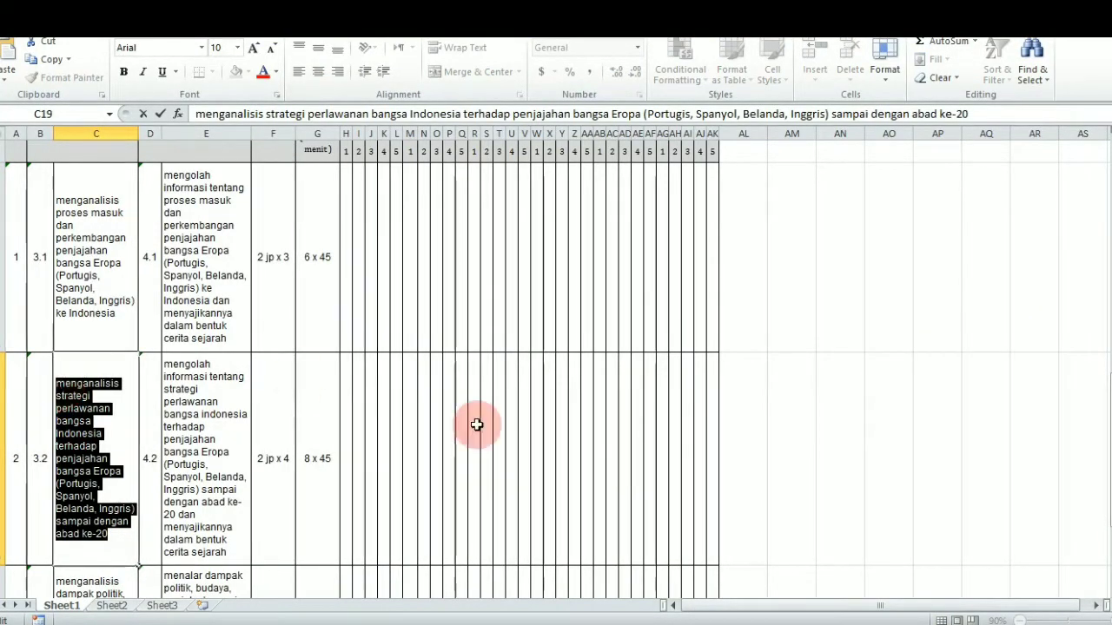
Switch back to Chrome, paste the KD 3.2 text into the Kompetensi Dasar field under 3 - Pengetahuan and save it.
click(453, 617)
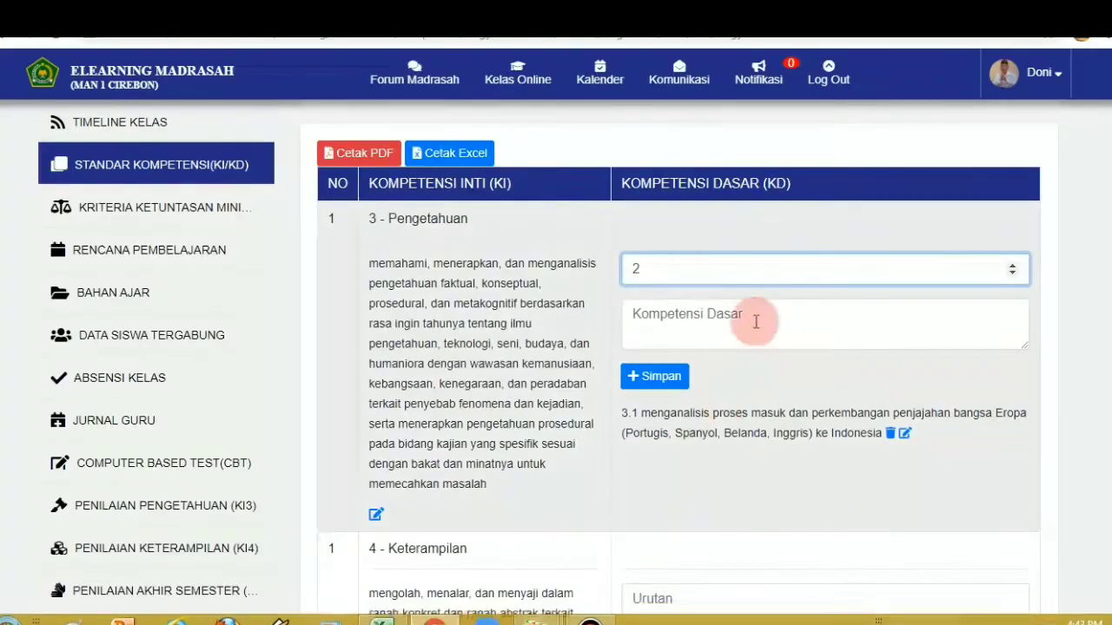
click(674, 317)
key(ctrl+v)
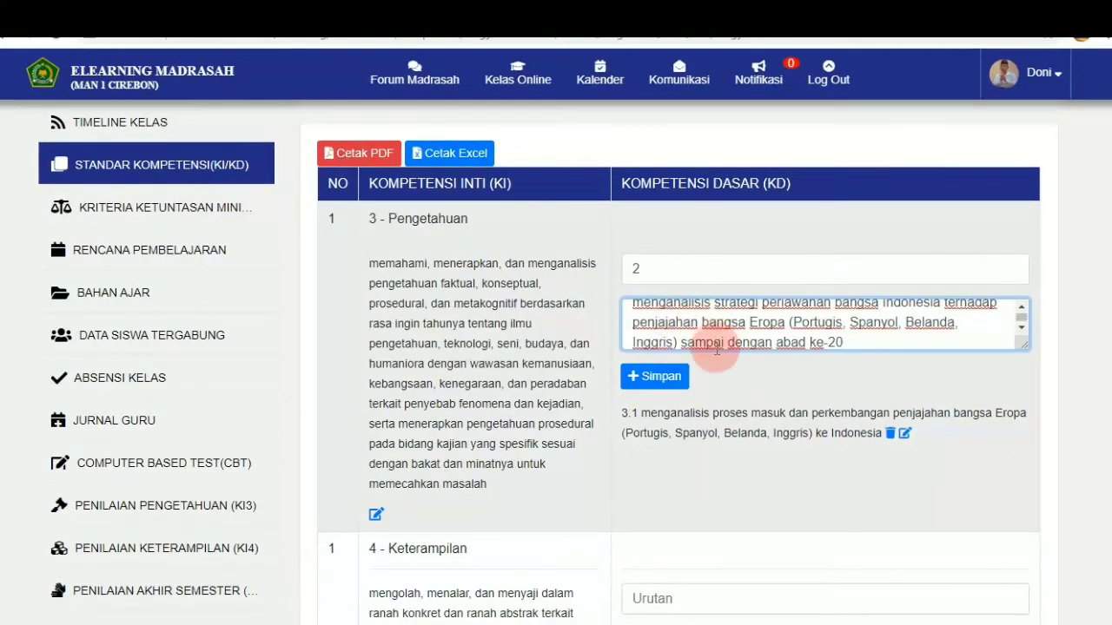
click(660, 382)
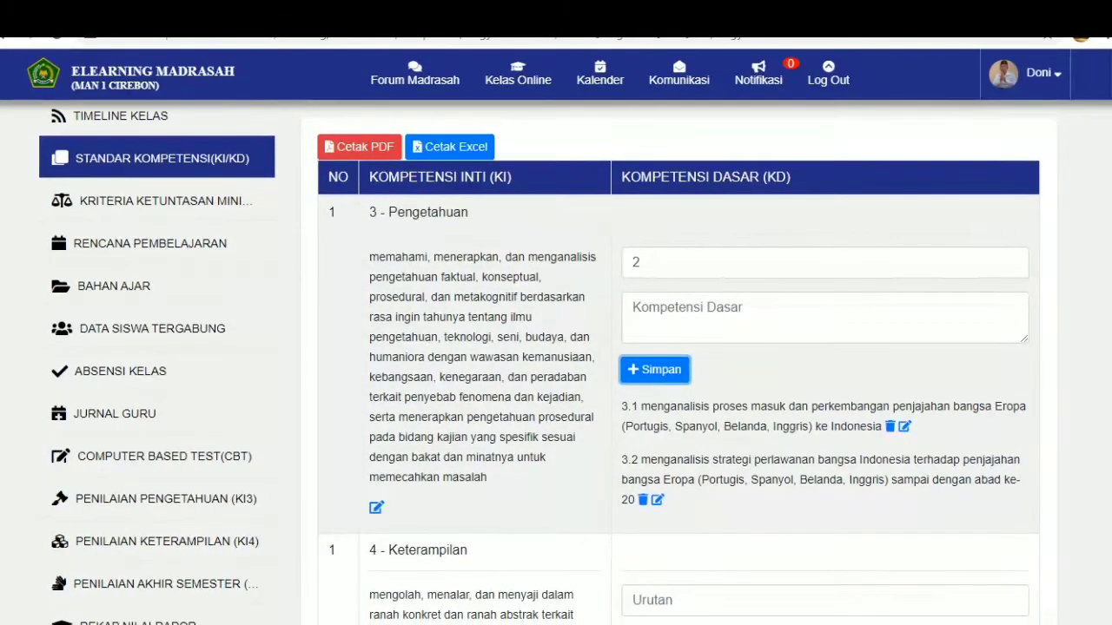
Set the Urutan of the new Kompetensi Dasar under 4 - Keterampilan to 1.
scroll(1105, 279, down, 1)
scroll(1104, 279, down, 3)
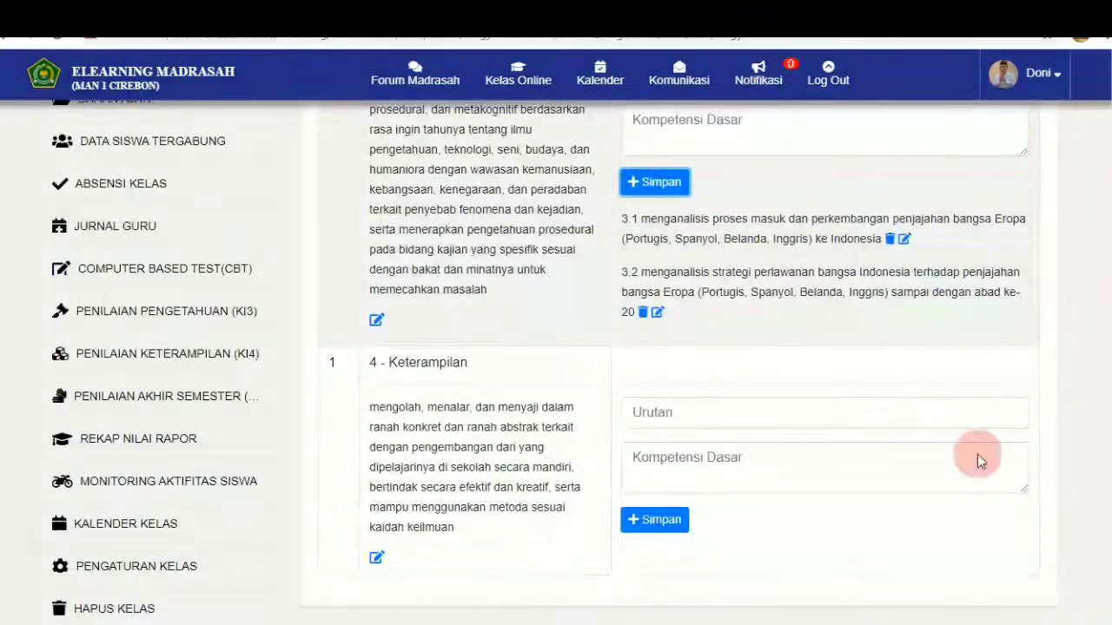
click(655, 412)
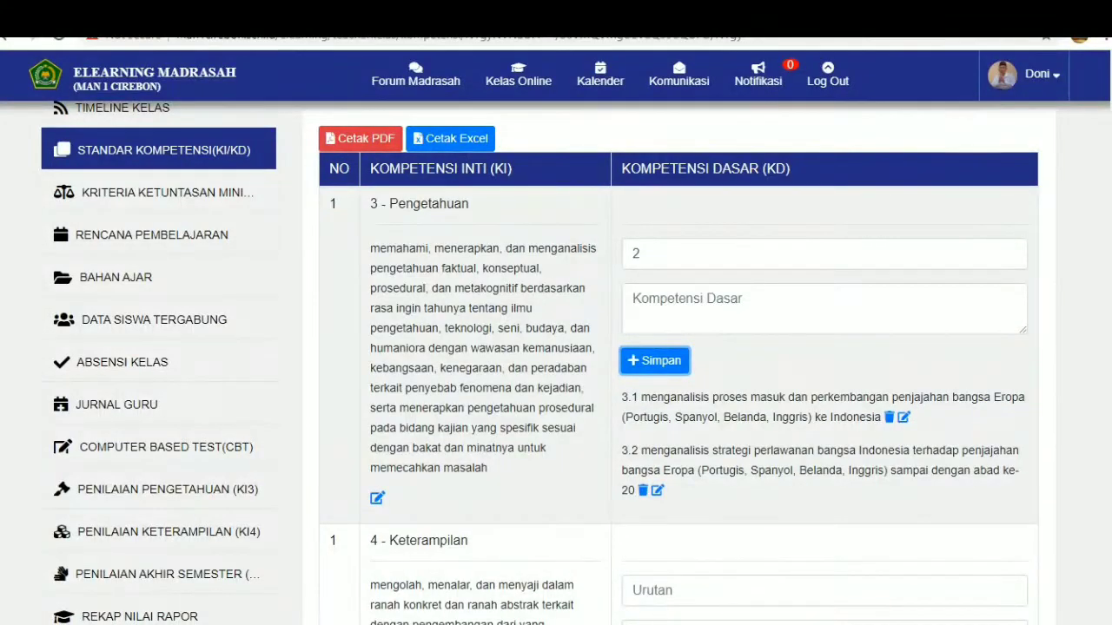
scroll(538, 361, down, 1)
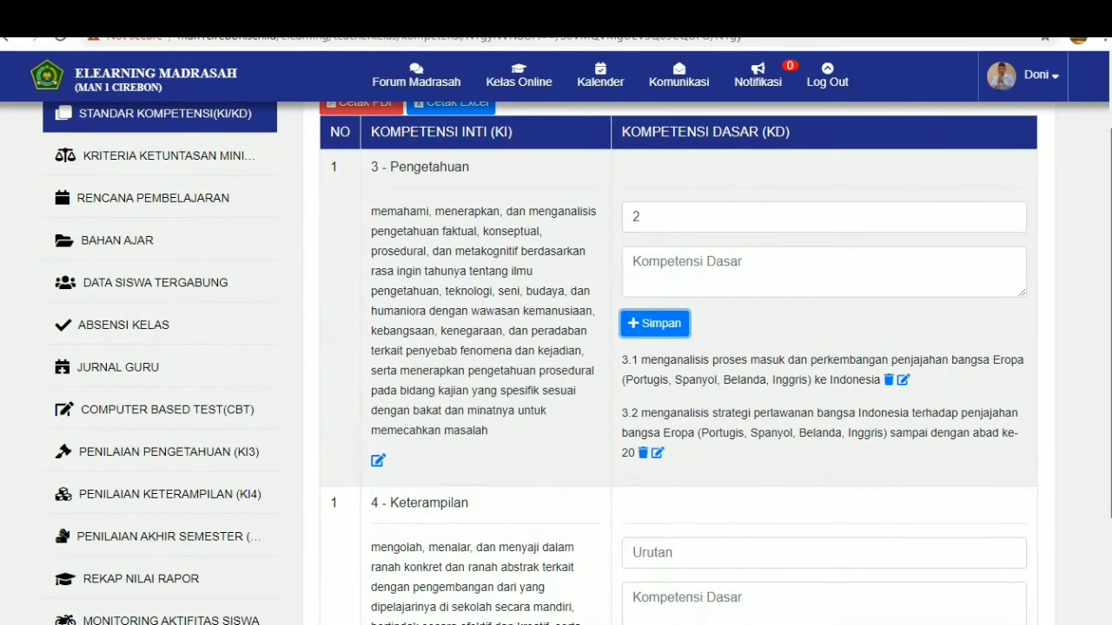
scroll(556, 347, up, 1)
scroll(793, 330, down, 2)
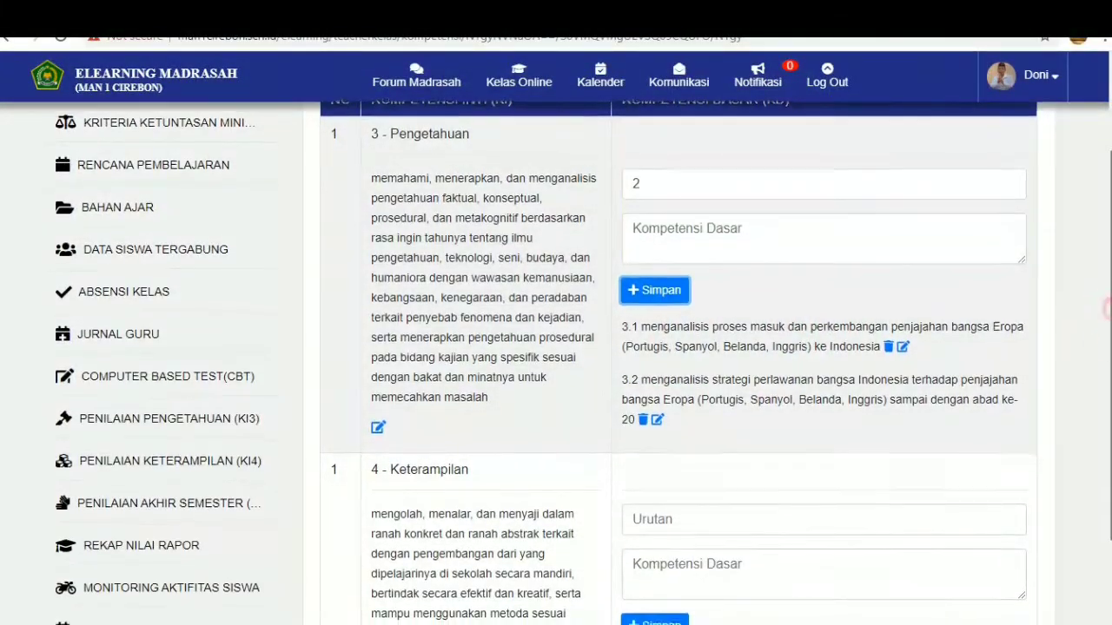
scroll(677, 347, down, 3)
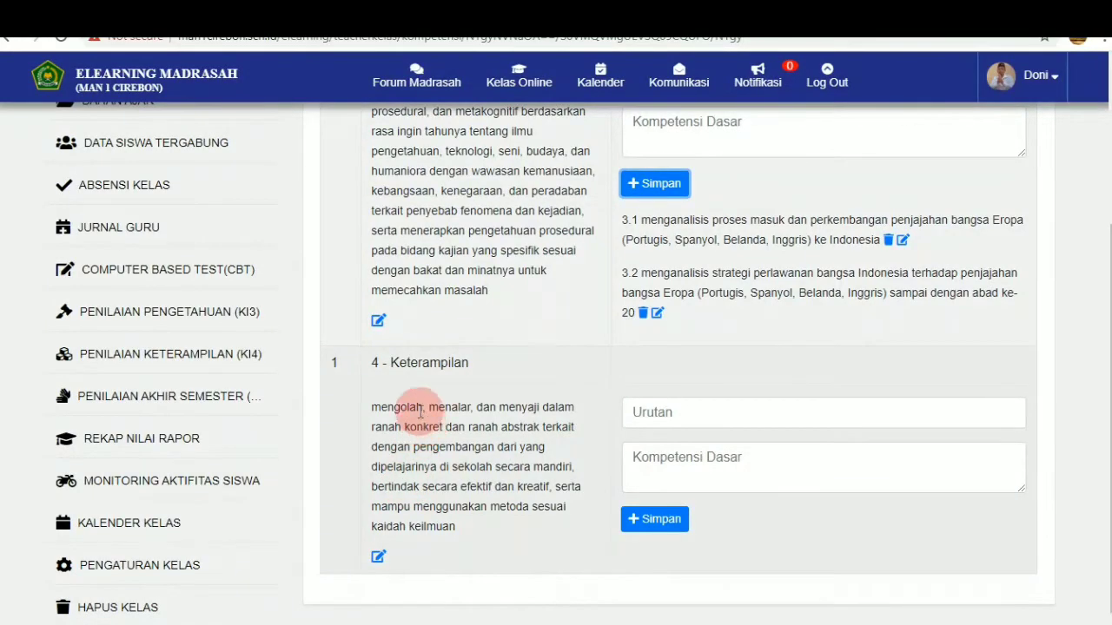
click(643, 415)
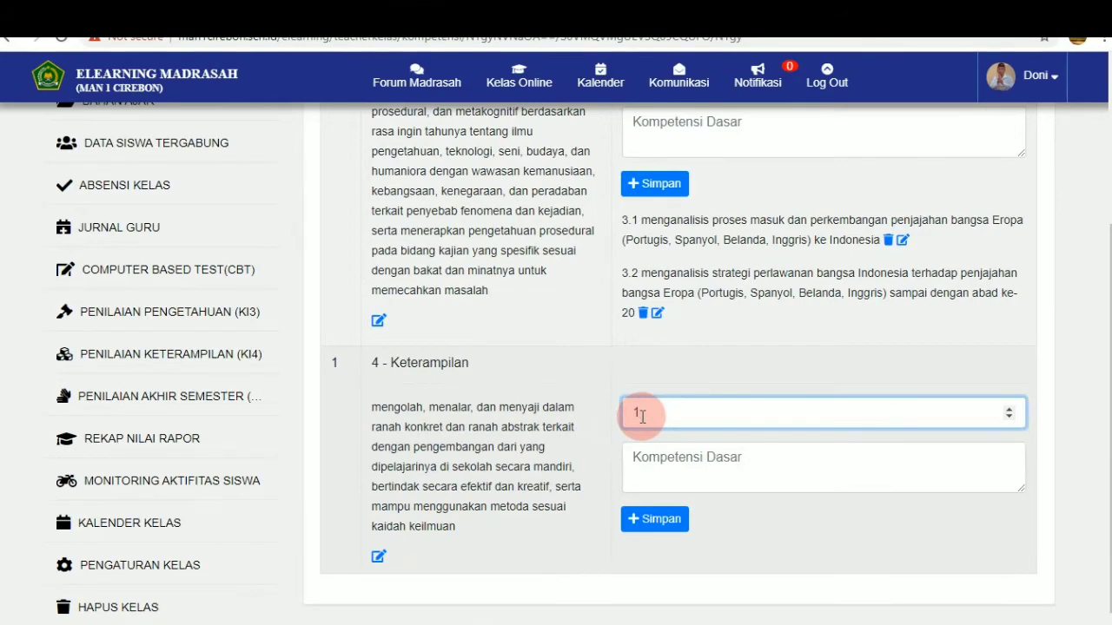
Switch to the Excel workbook and copy the full KD Keterampilan 4.1 text from cell E18.
click(383, 614)
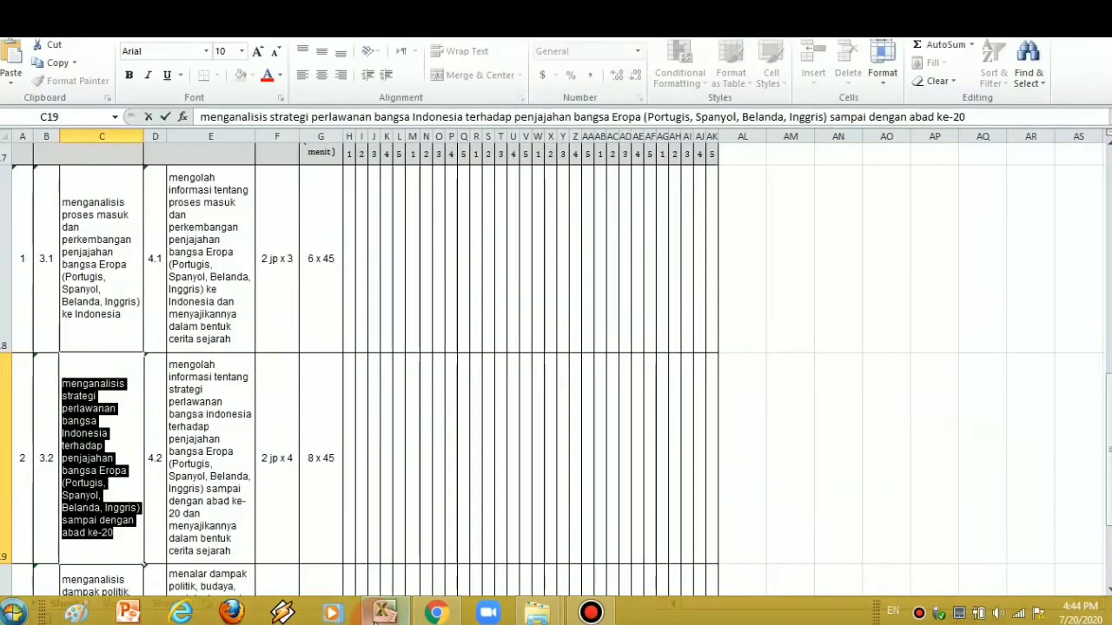
drag(1109, 426, 1109, 345)
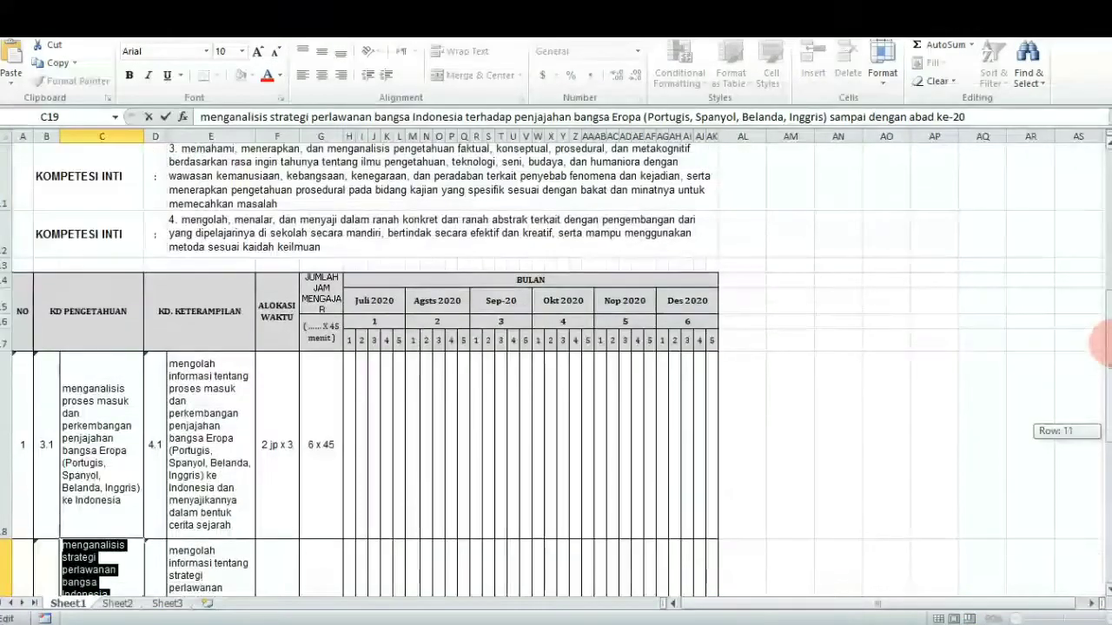
click(180, 376)
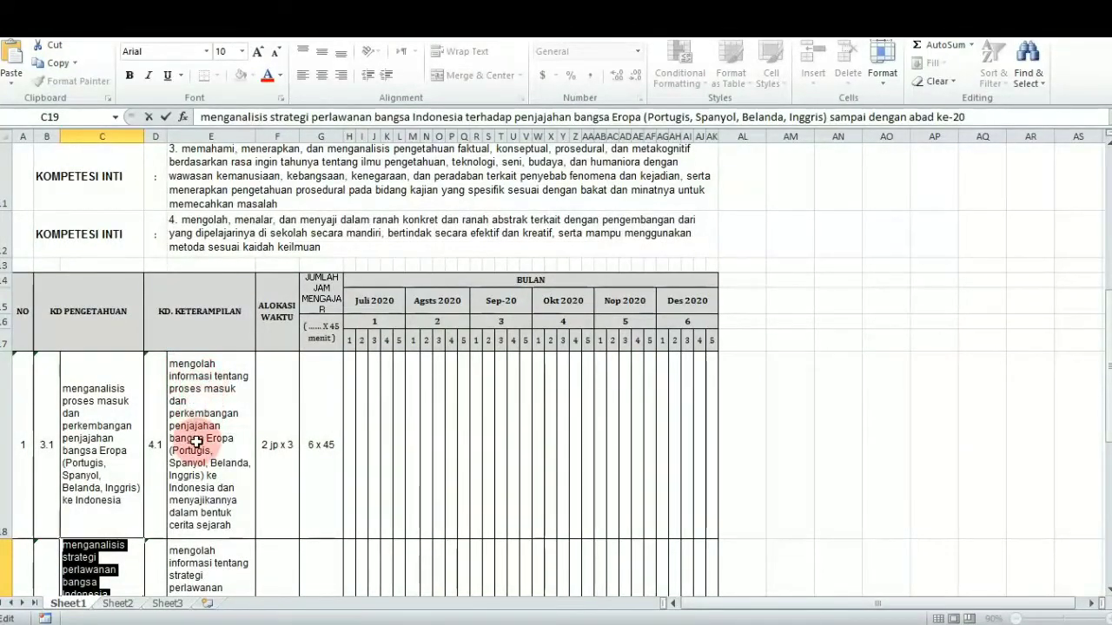
double_click(235, 527)
drag(235, 506, 174, 383)
key(alt+Tab)
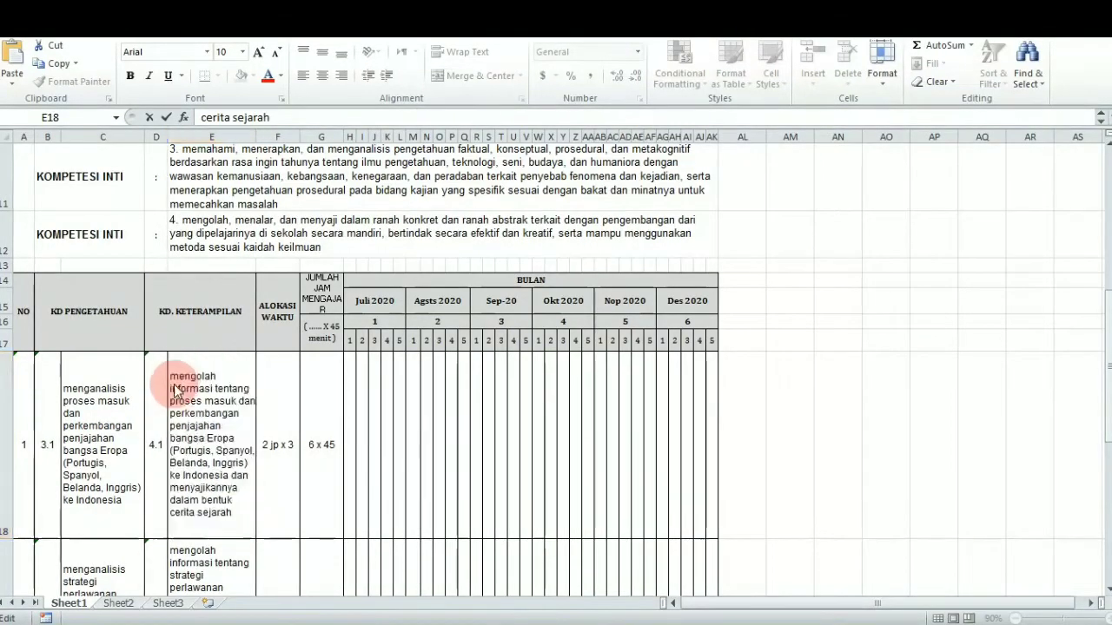
key(super)
click(303, 464)
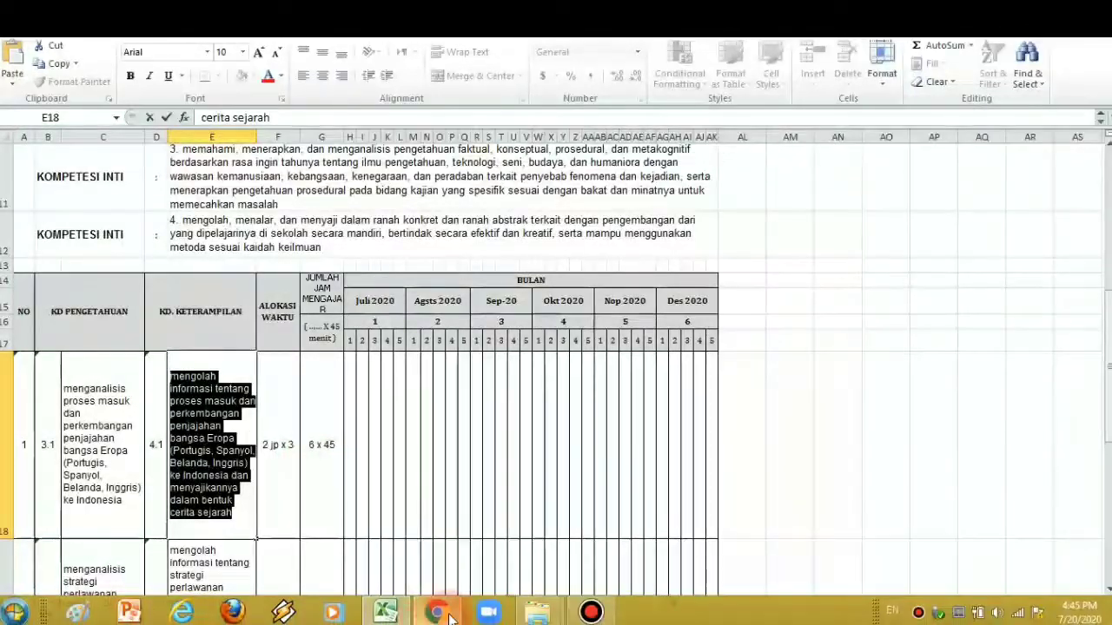
Return to Chrome, paste the KD 4.1 text as the Kompetensi Dasar under 4 - Keterampilan and save it.
click(439, 613)
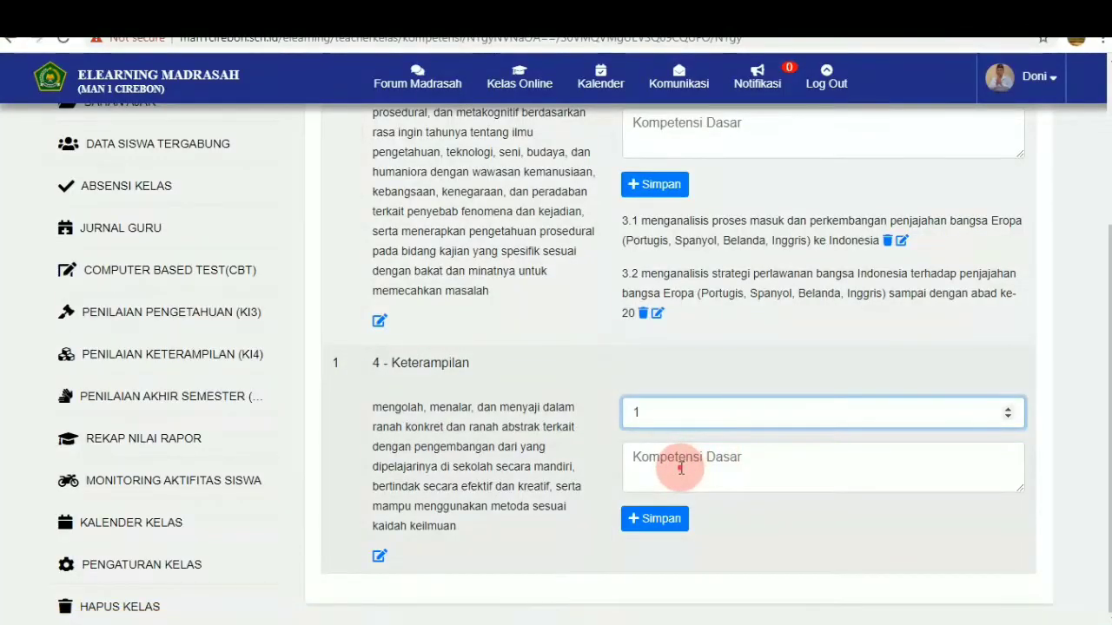
click(680, 468)
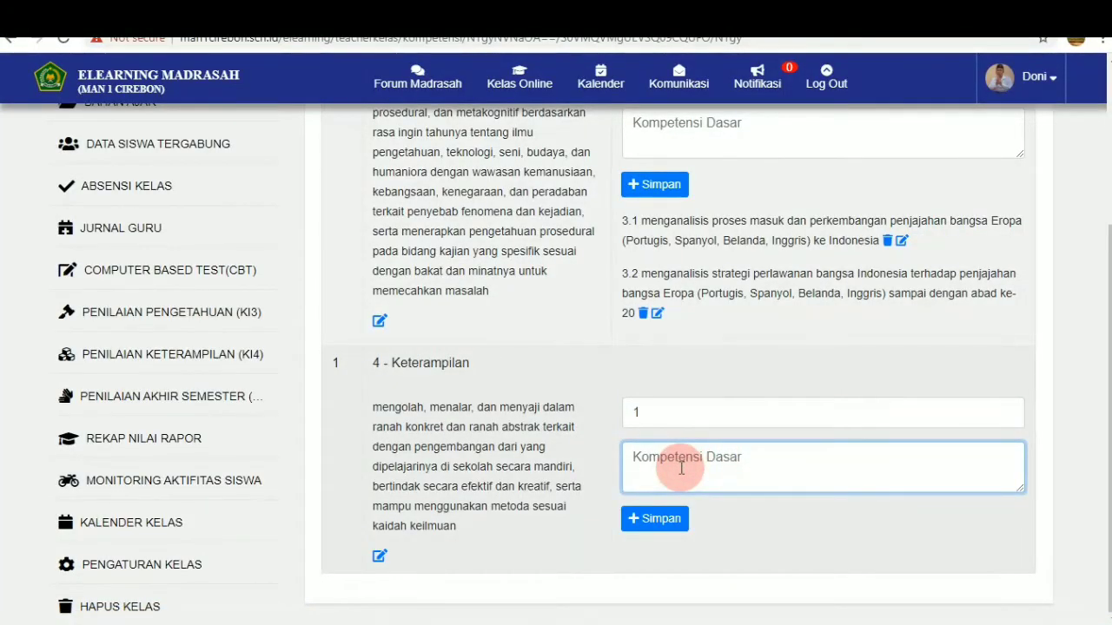
key(ctrl+v)
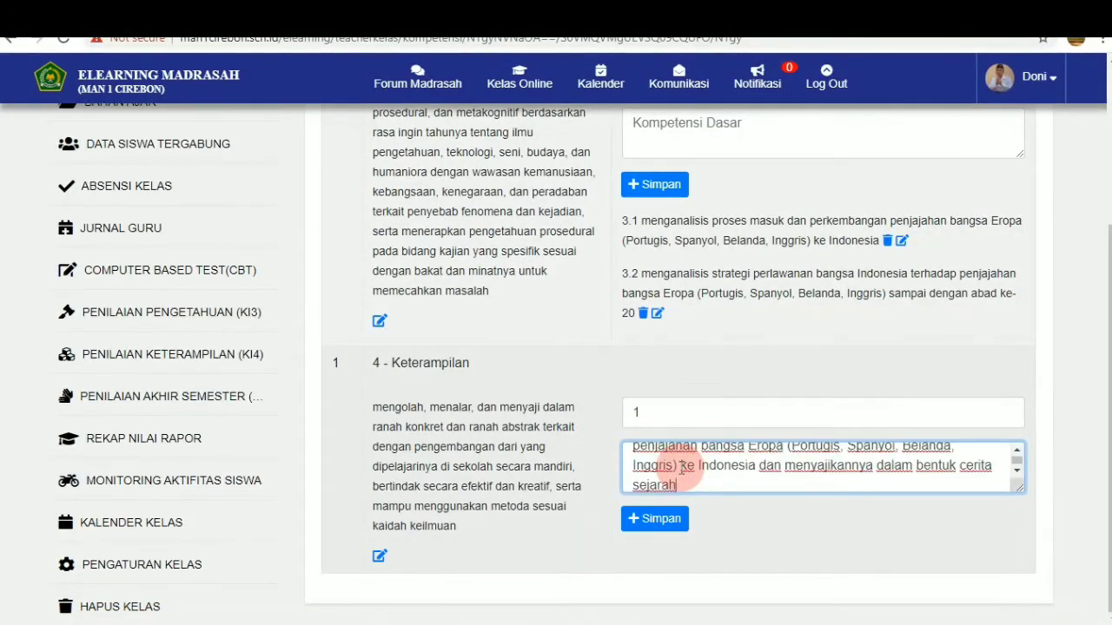
click(664, 521)
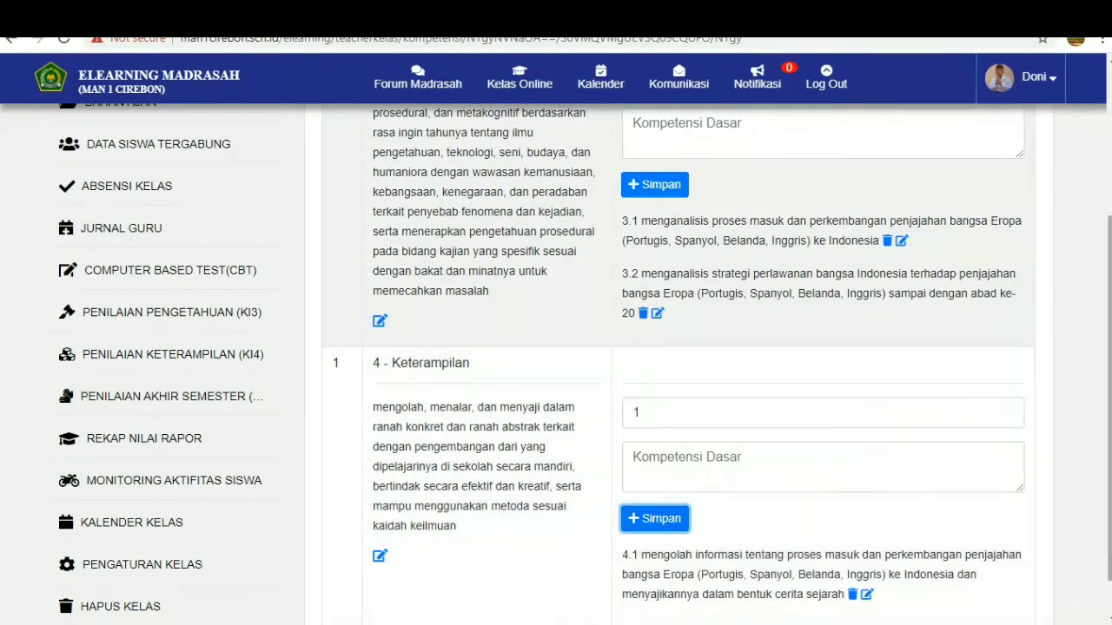
Set the Urutan under 4 - Keterampilan to 2, then switch to the Excel workbook and copy the full KD 4.2 text from cell E19.
scroll(1101, 341, down, 2)
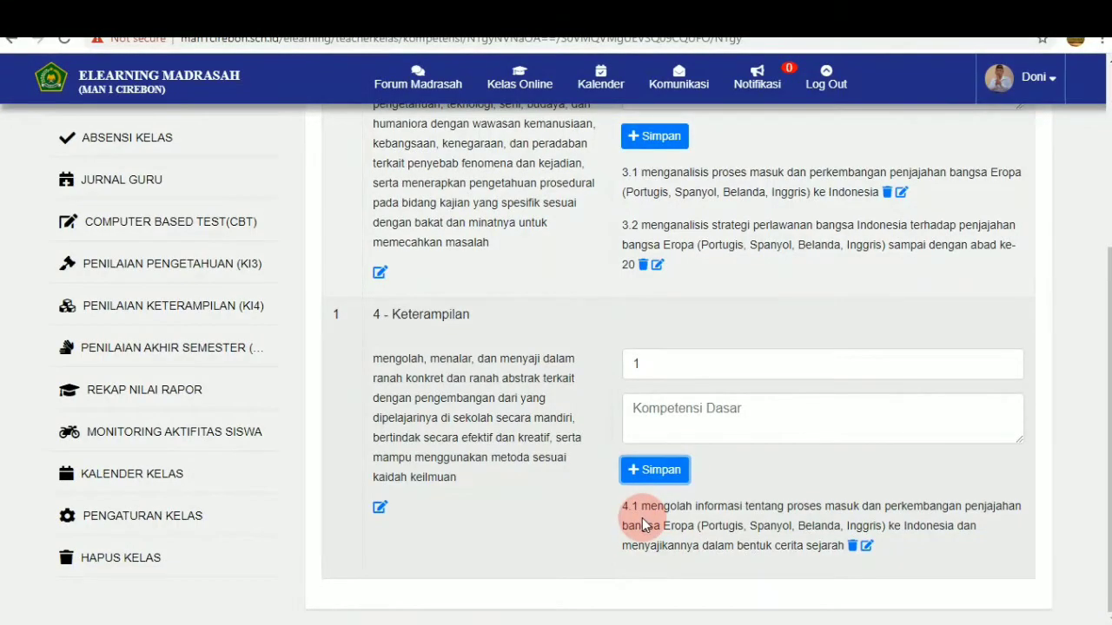
click(653, 369)
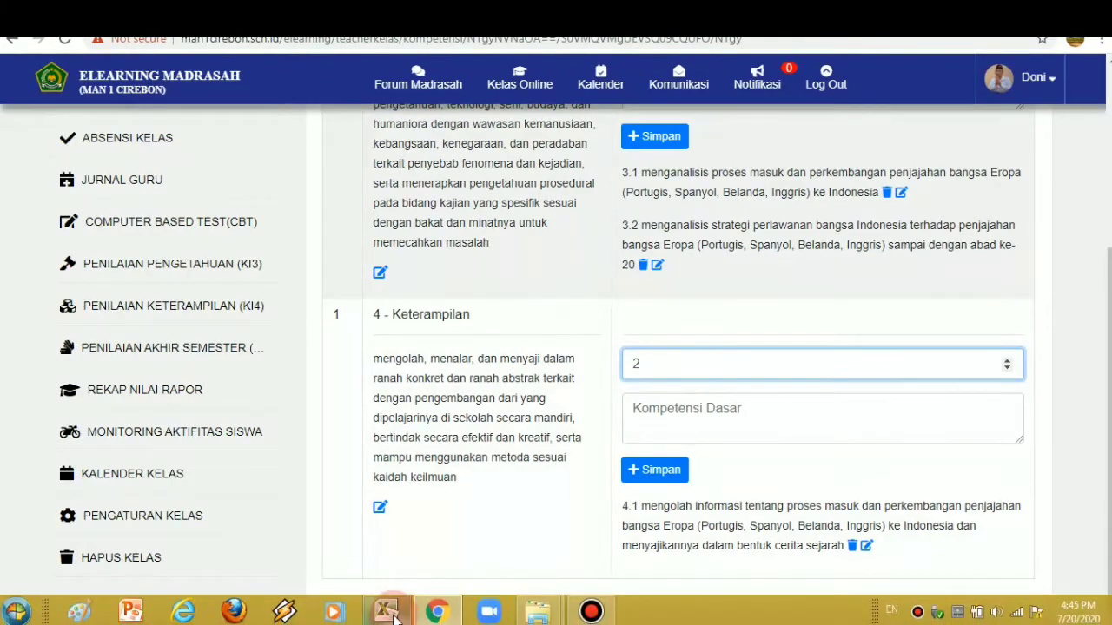
click(386, 613)
drag(1105, 323, 1109, 412)
double_click(239, 521)
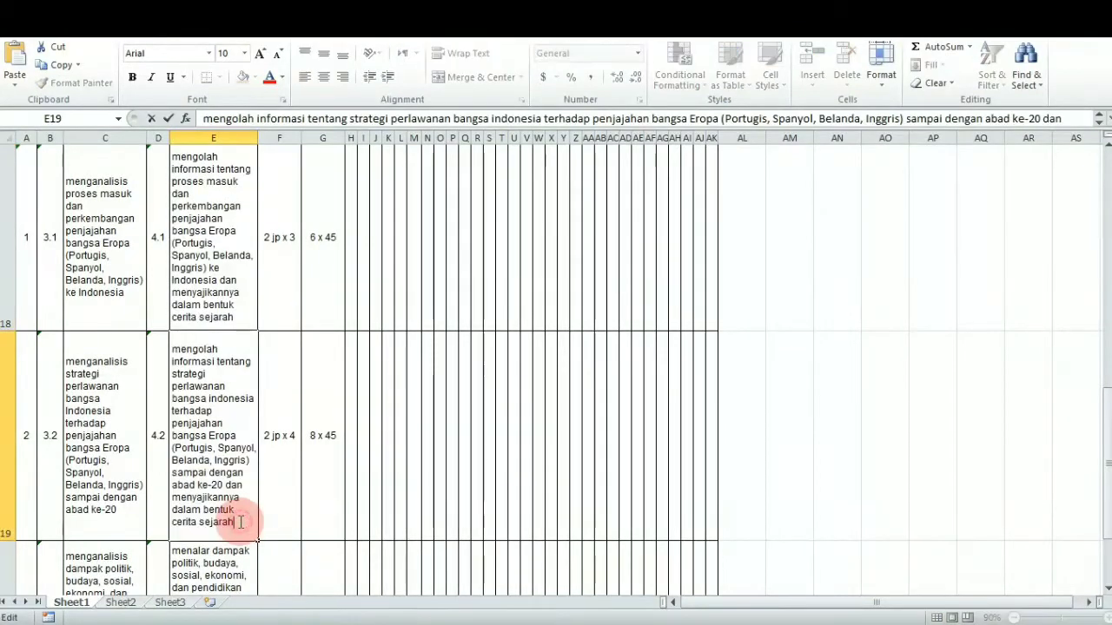
drag(238, 523, 172, 357)
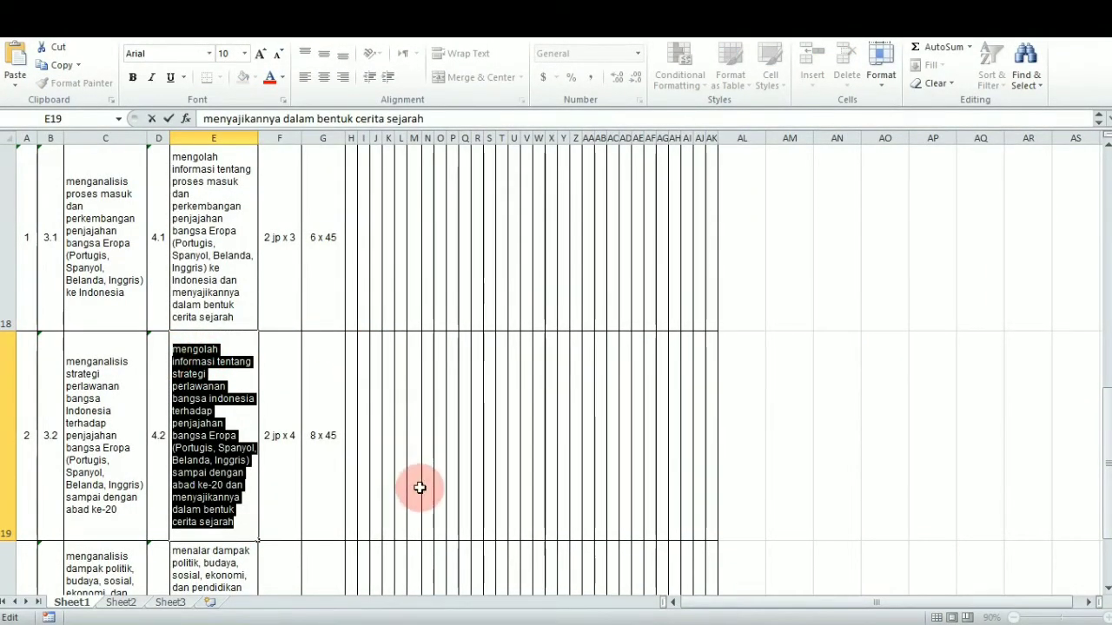
Return to Chrome, paste the KD 4.2 text as the Kompetensi Dasar under 4 - Keterampilan and save it.
click(436, 611)
click(526, 545)
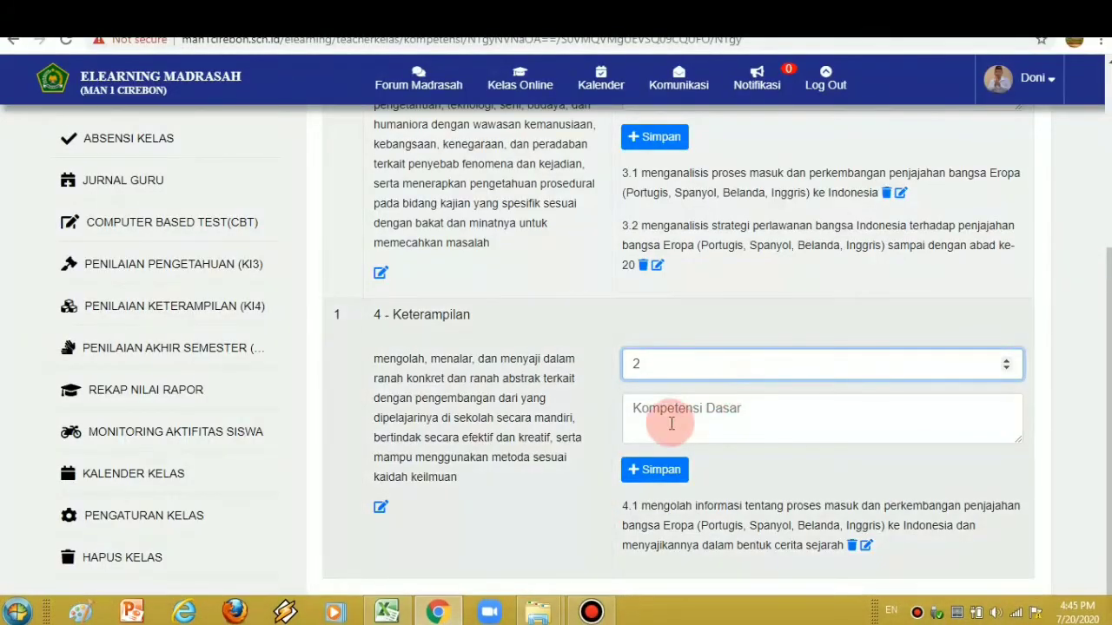
click(661, 427)
key(ctrl+v)
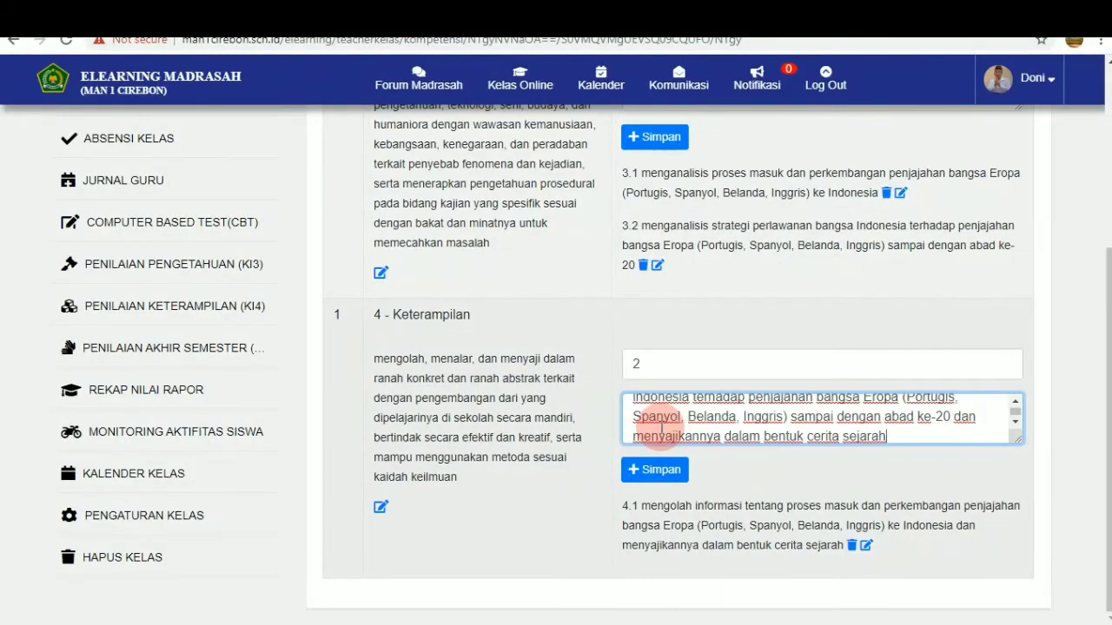
click(665, 476)
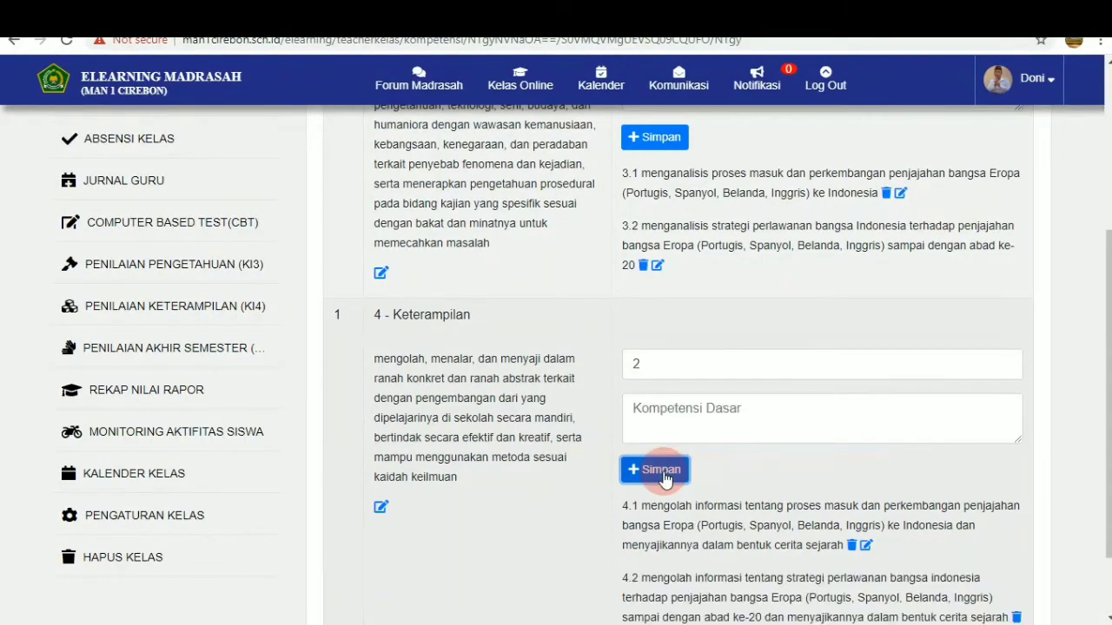
scroll(678, 364, down, 1)
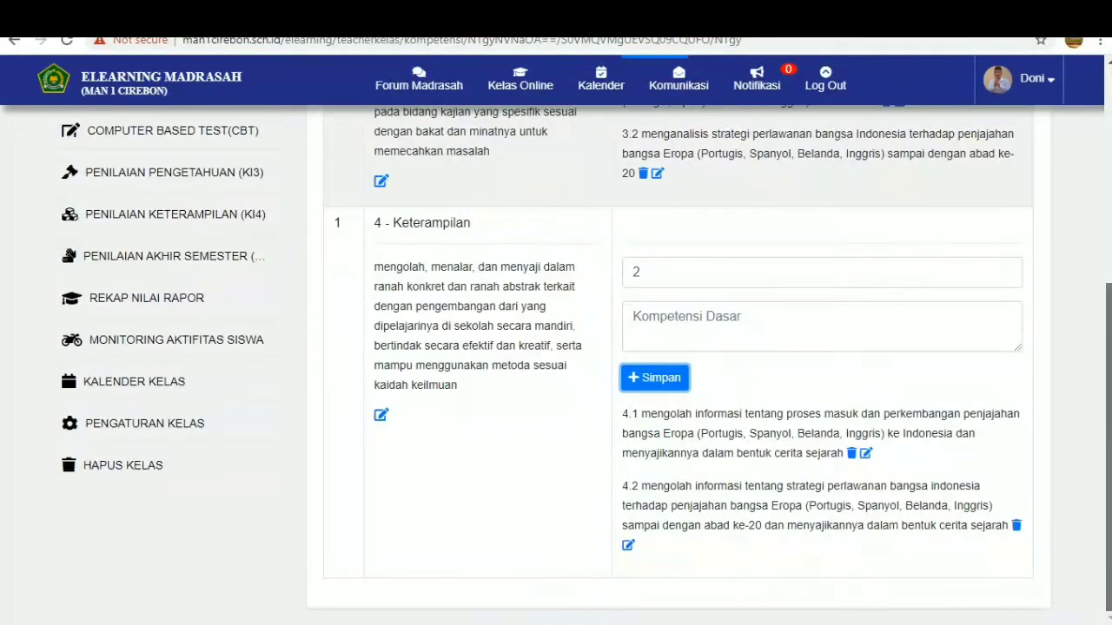
Open the Standar Kompetensi (KI/KD) page of the XI MIPA 1 SEJARAH INDONESIA (WAJIB) class and review its Pengetahuan and Keterampilan entries.
scroll(678, 365, up, 3)
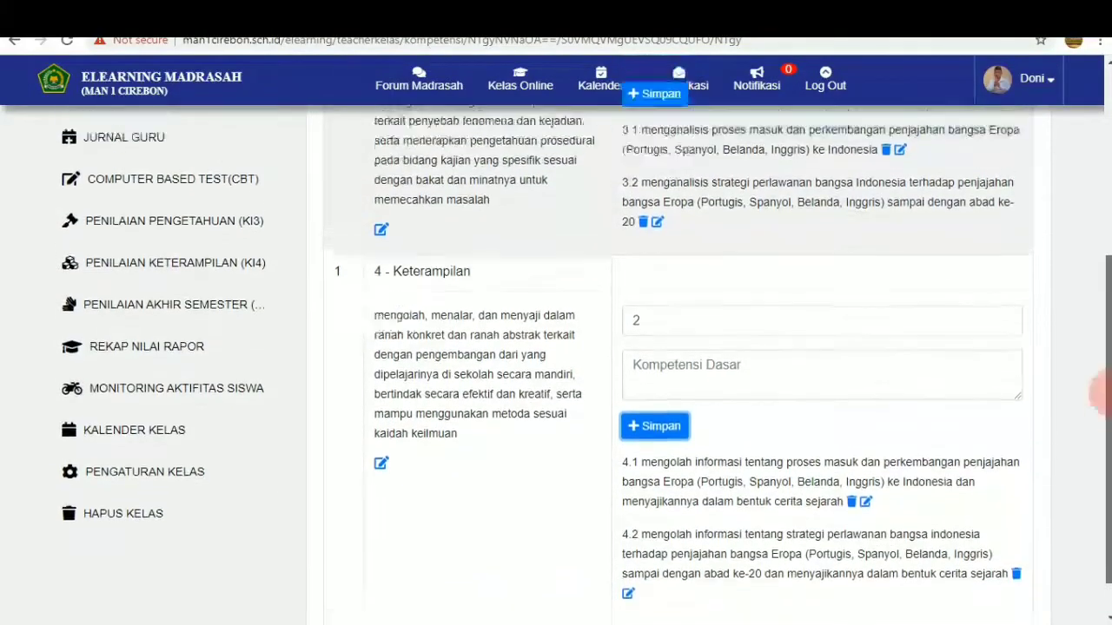
scroll(678, 365, up, 1)
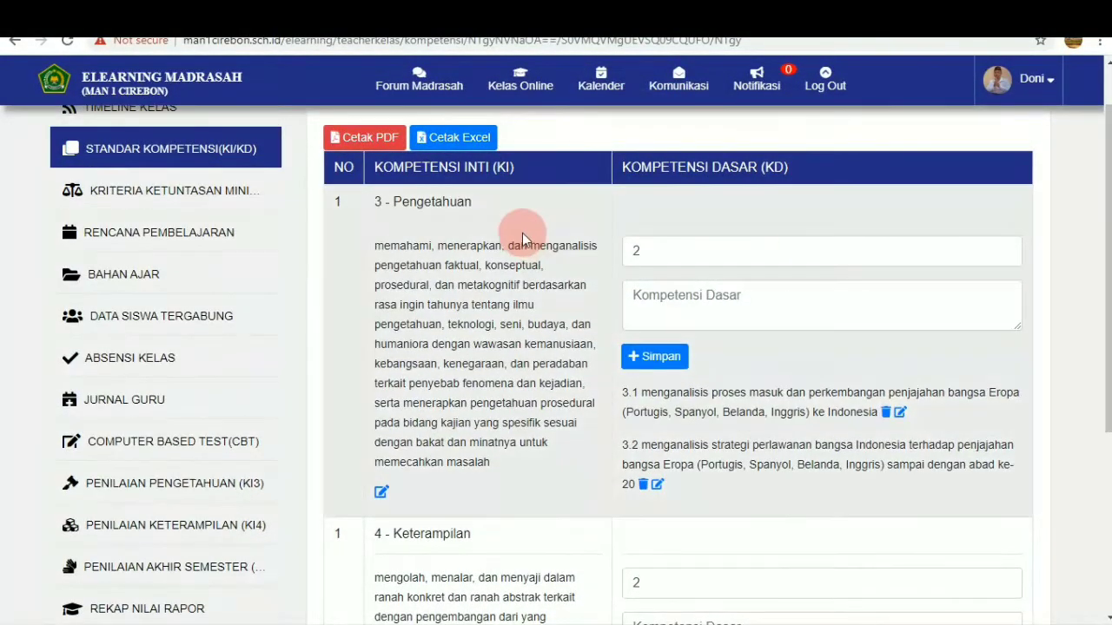
click(528, 95)
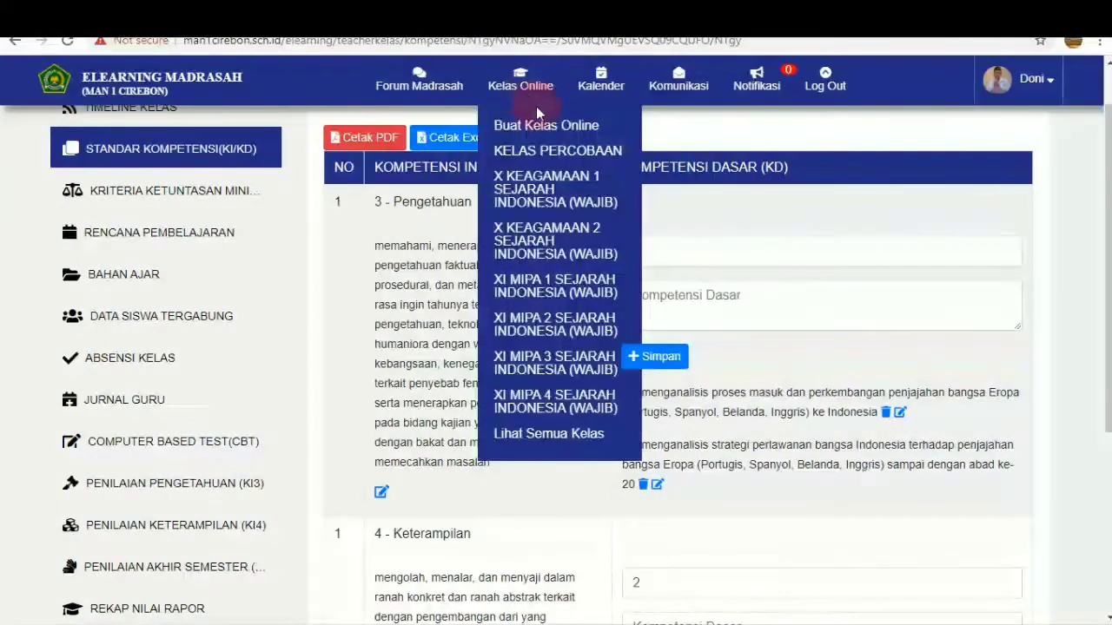
click(526, 290)
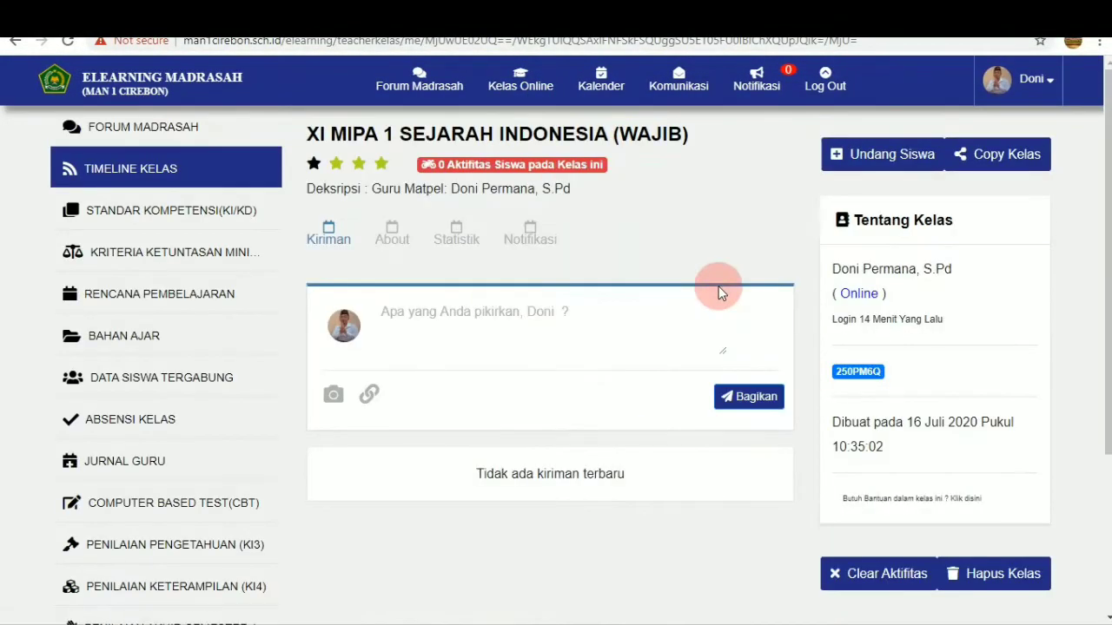
click(125, 214)
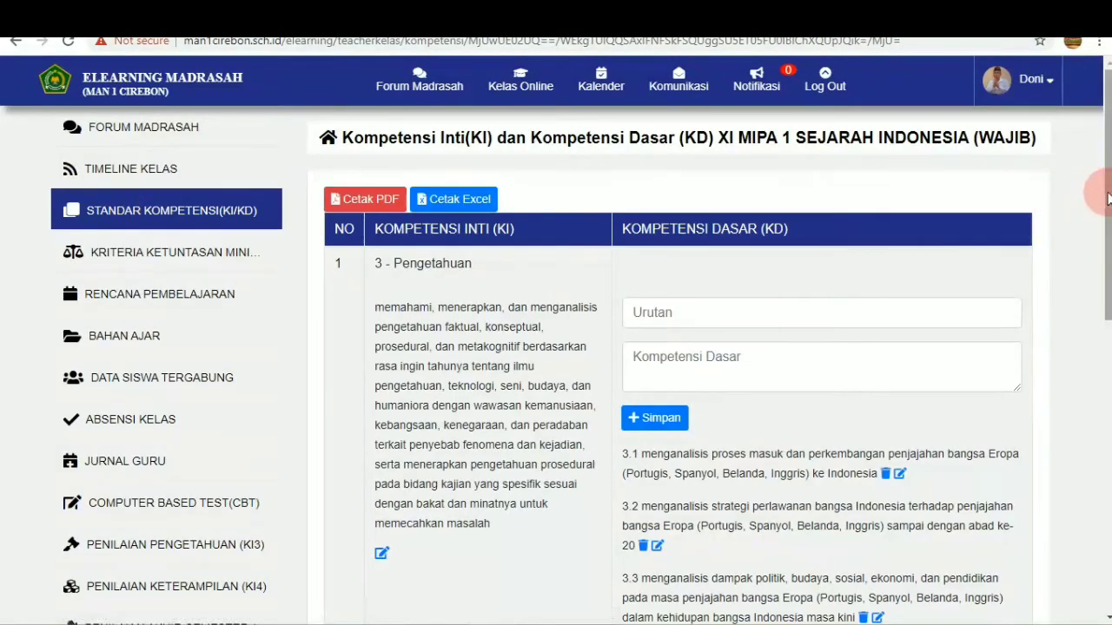
scroll(1094, 218, down, 2)
scroll(677, 347, down, 10)
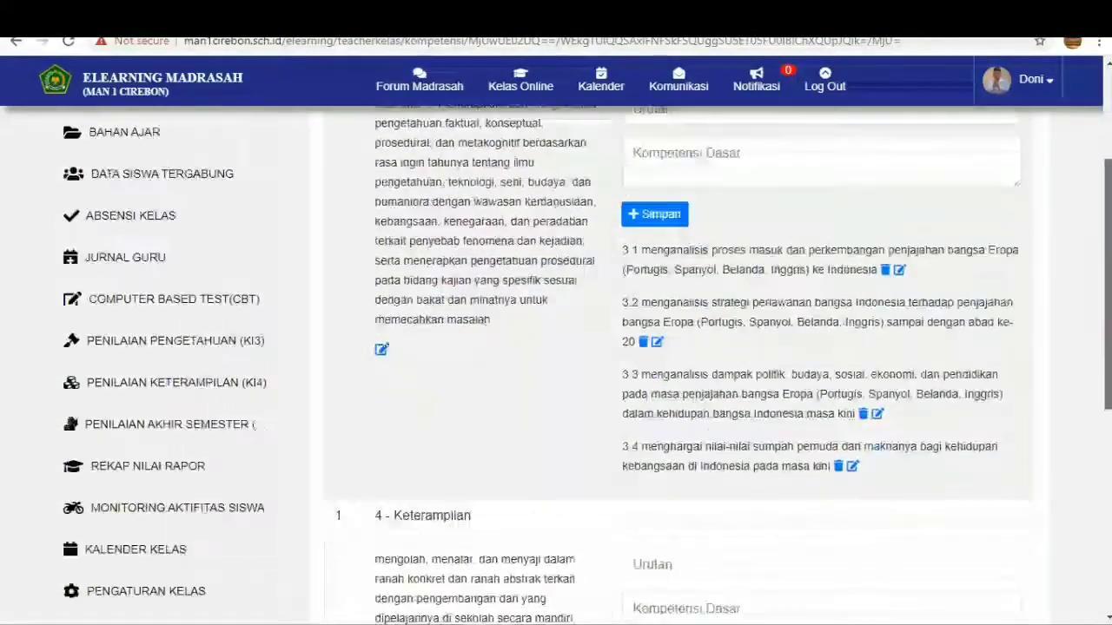
scroll(1092, 434, up, 10)
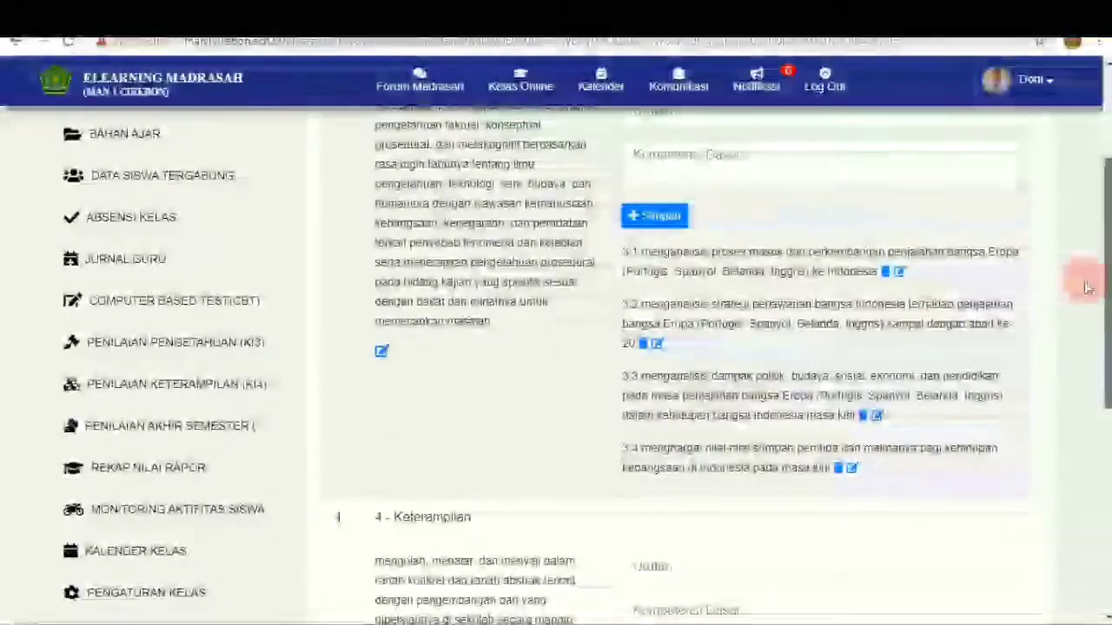
scroll(1079, 278, down, 3)
scroll(1094, 216, up, 5)
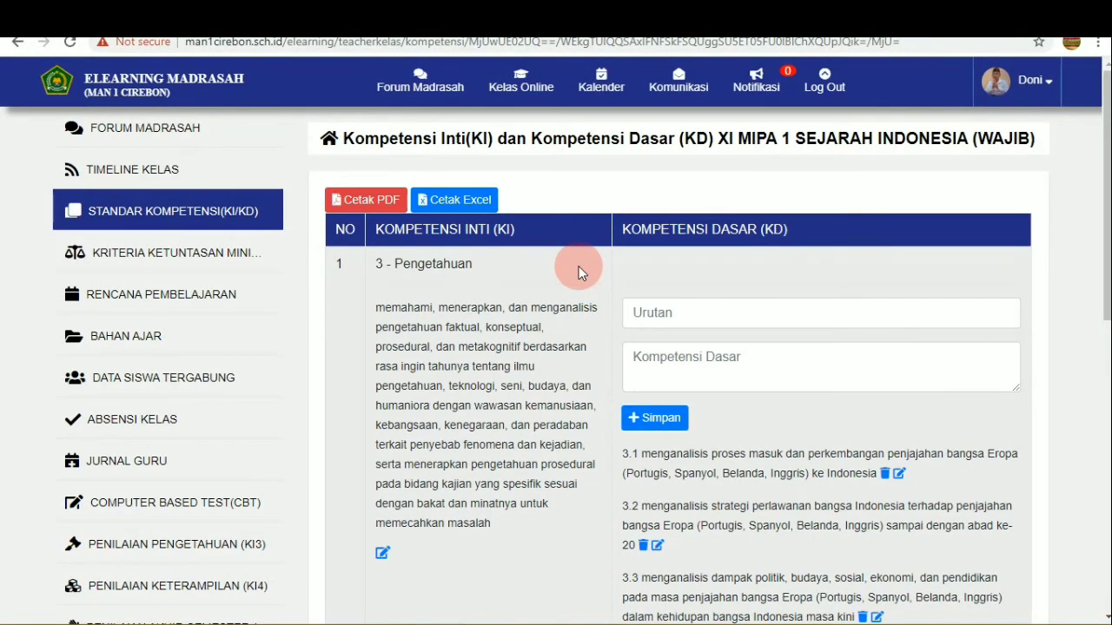
mouse_move(638, 618)
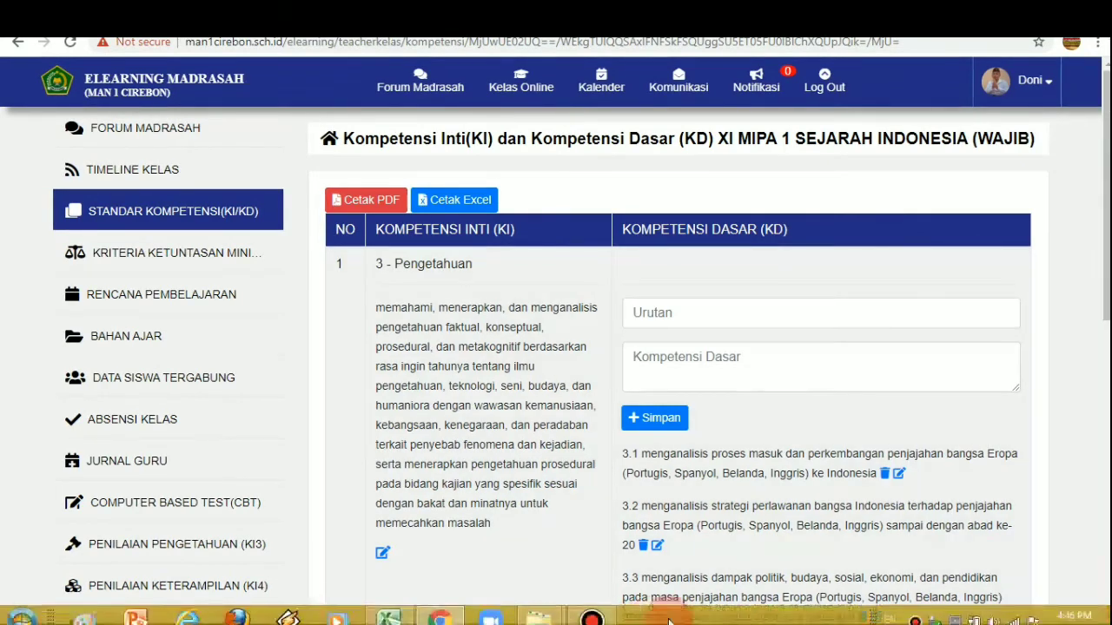
click(592, 609)
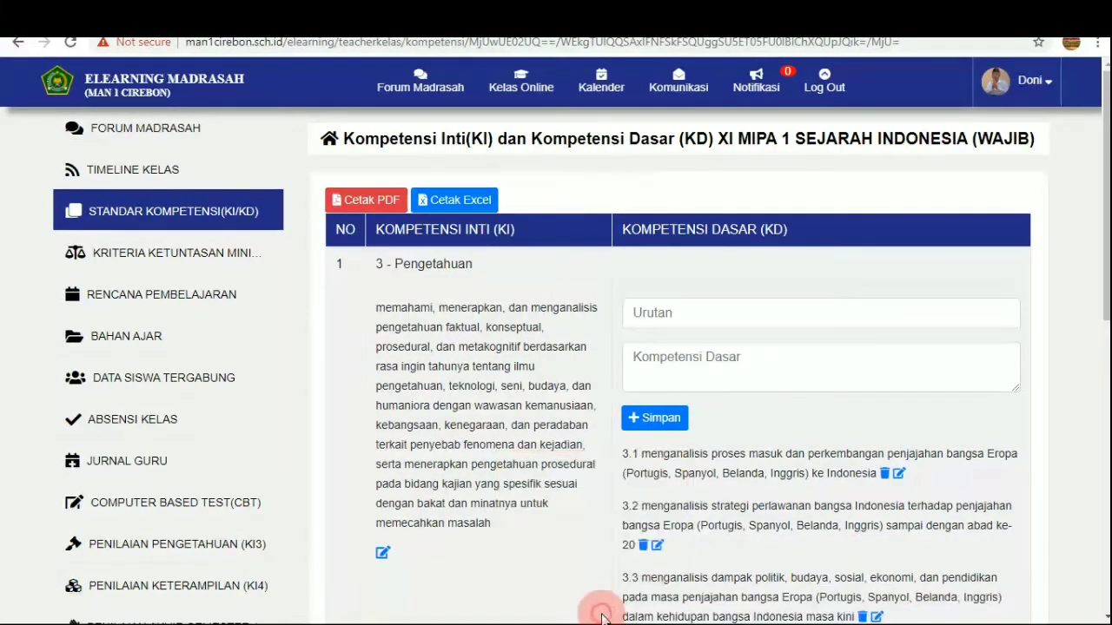